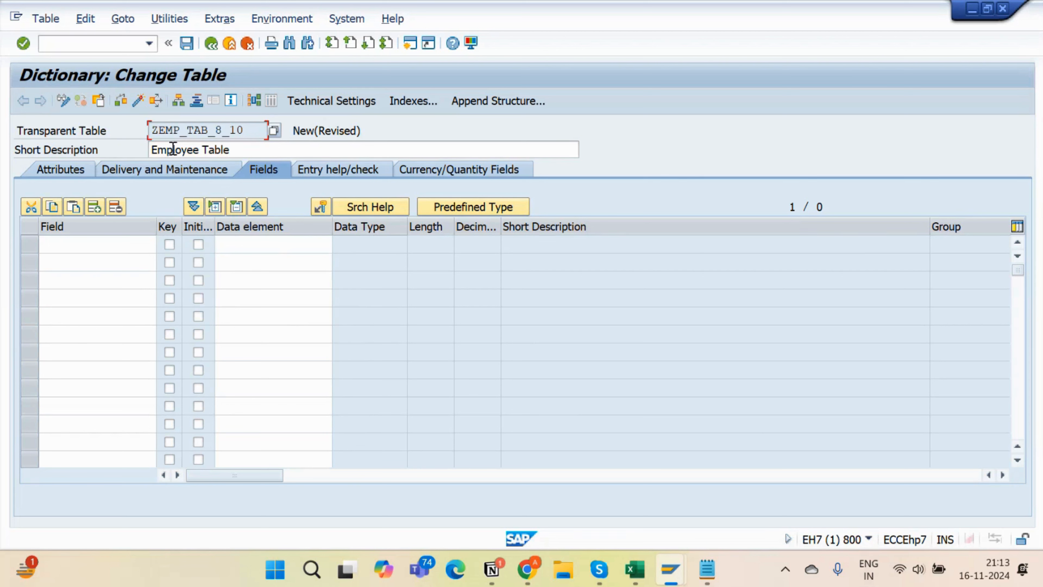
Add a first field MANDT to table ZEMP_TAB_8_10 with data element MANDT
drag(251, 131, 126, 147)
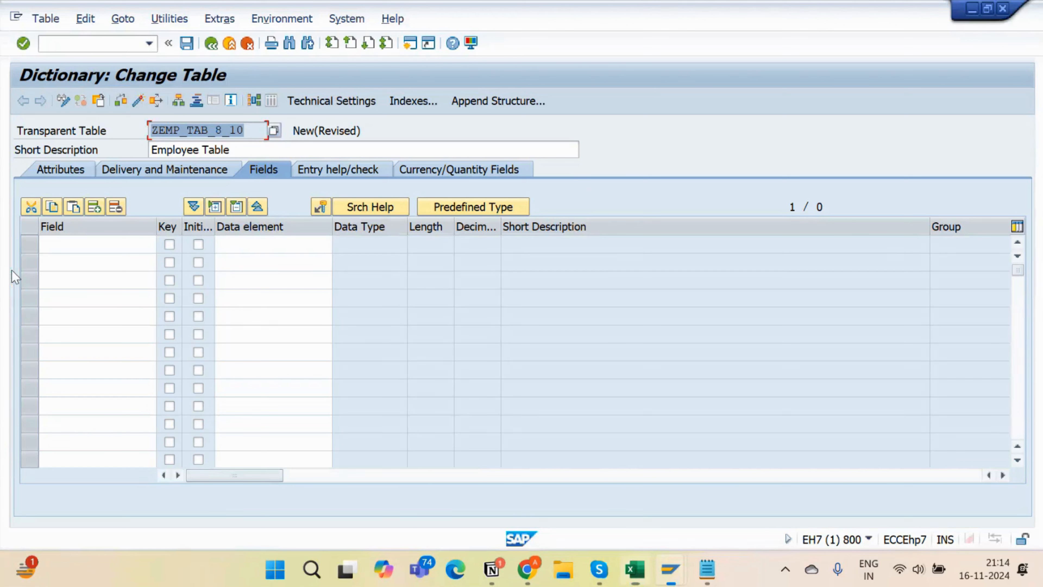
click(82, 247)
text(MADT)
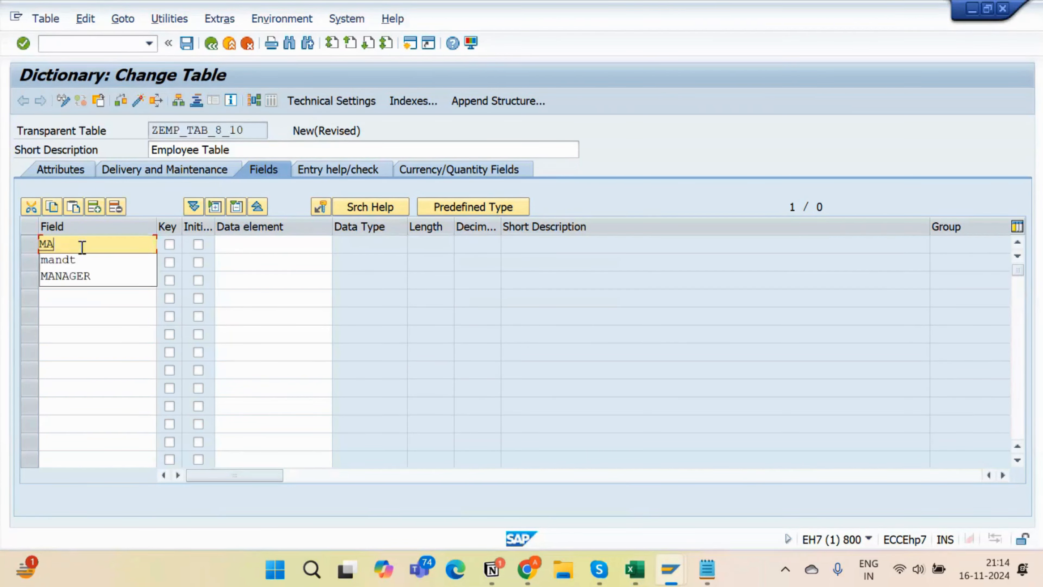
key(BackSpace)
key(BackSpace)
text(NDT)
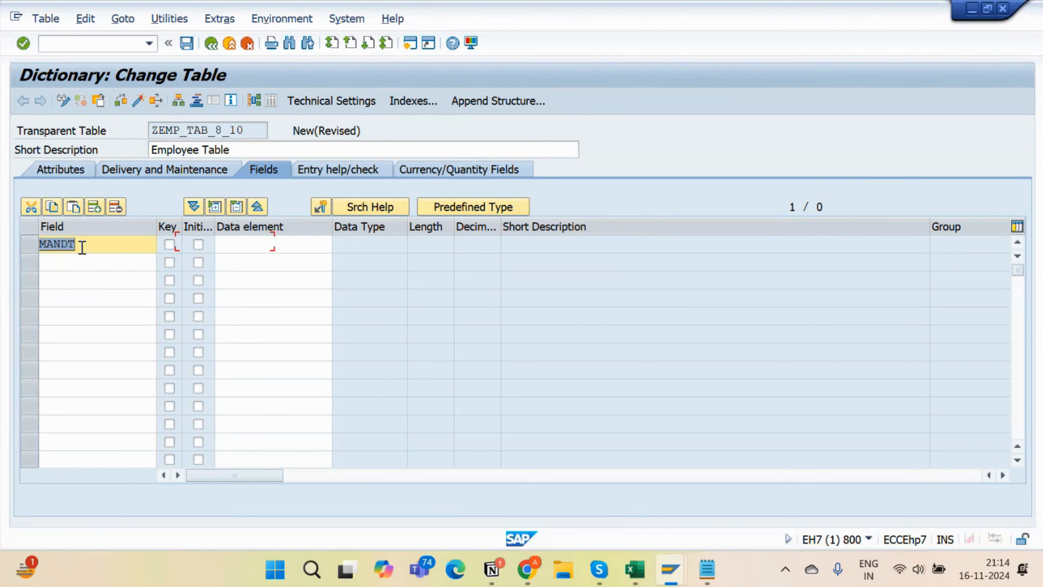
key(Tab)
key(Tab)
key(Tab)
text(MANDT)
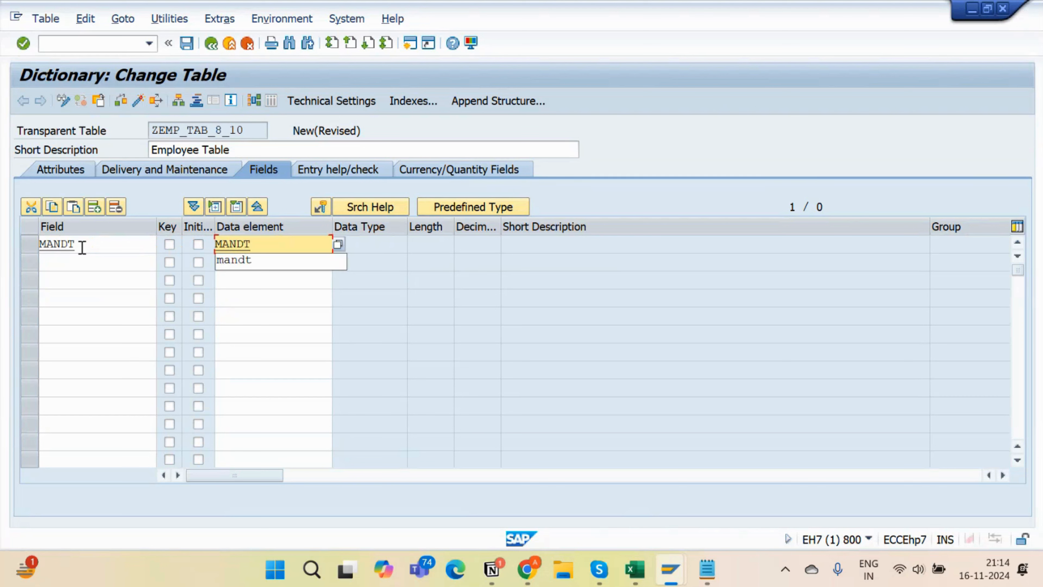
key(Return)
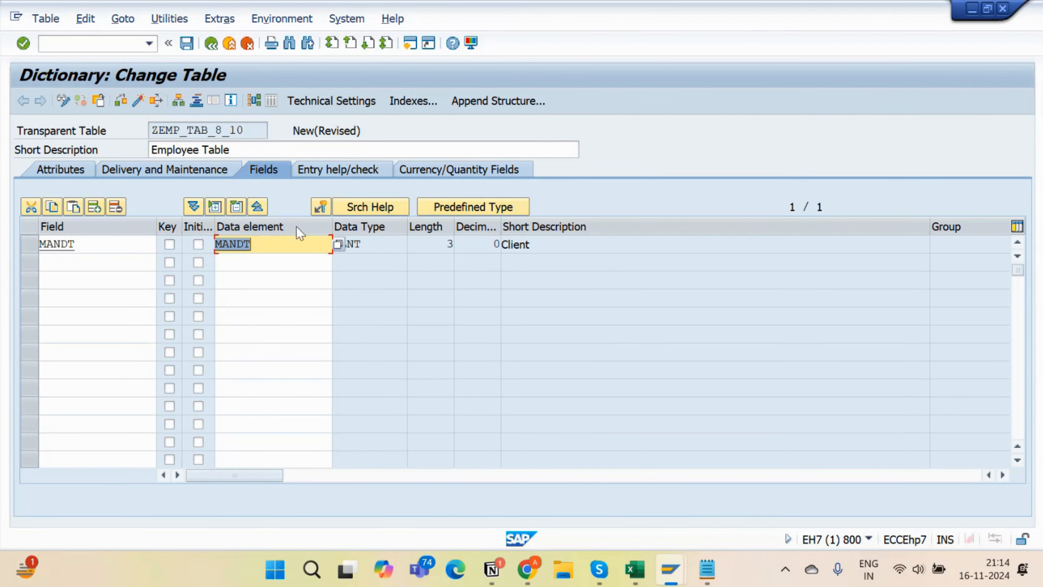
double_click(94, 245)
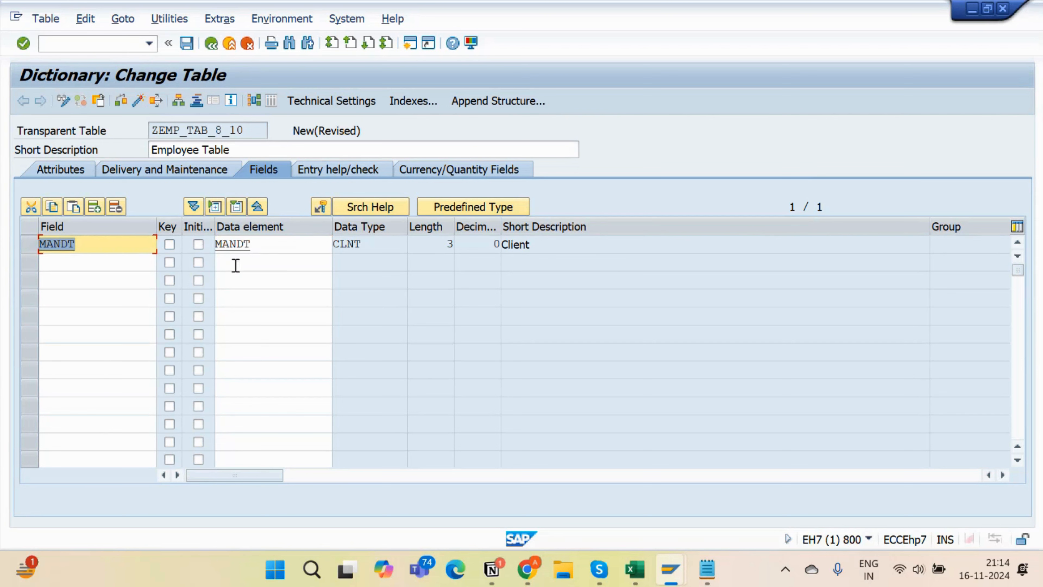
click(287, 239)
drag(286, 239, 174, 250)
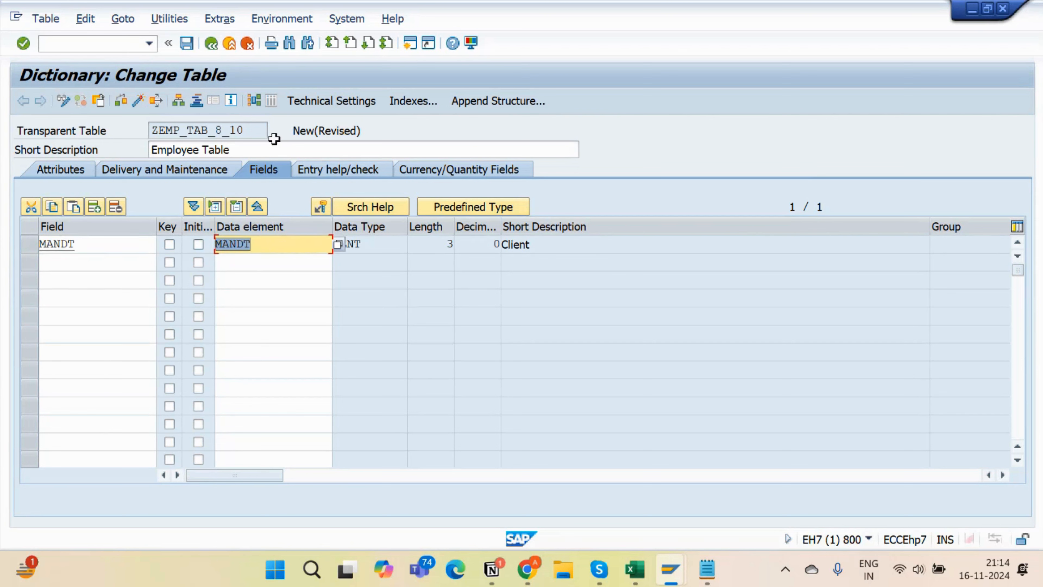
double_click(250, 130)
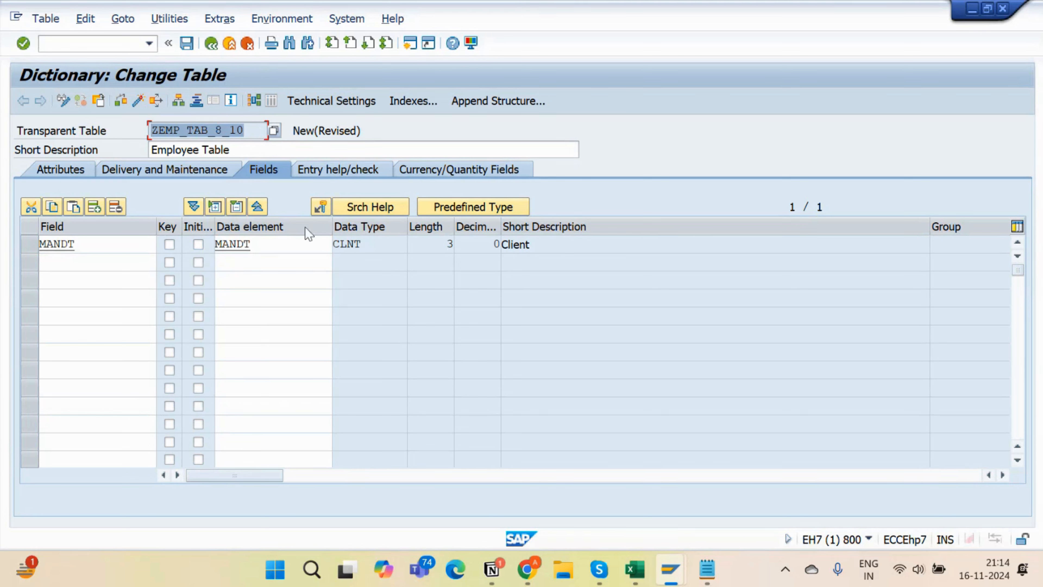
double_click(119, 243)
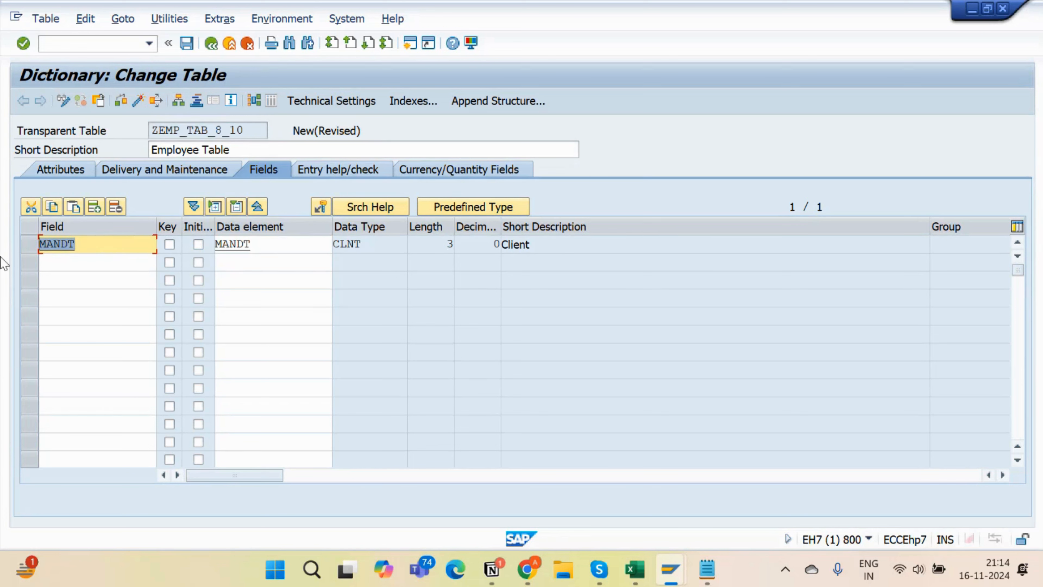
click(82, 262)
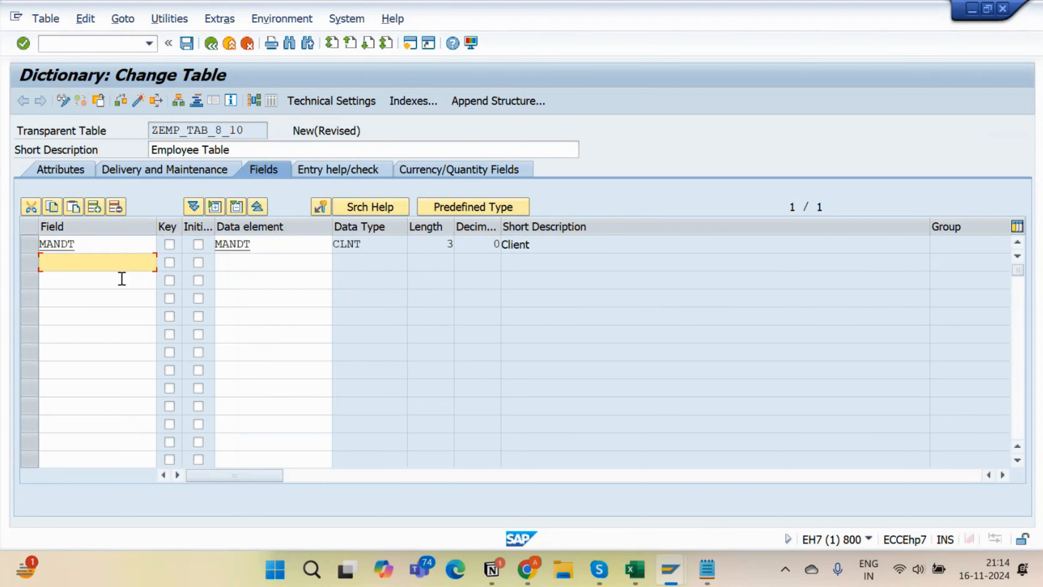
text(E)
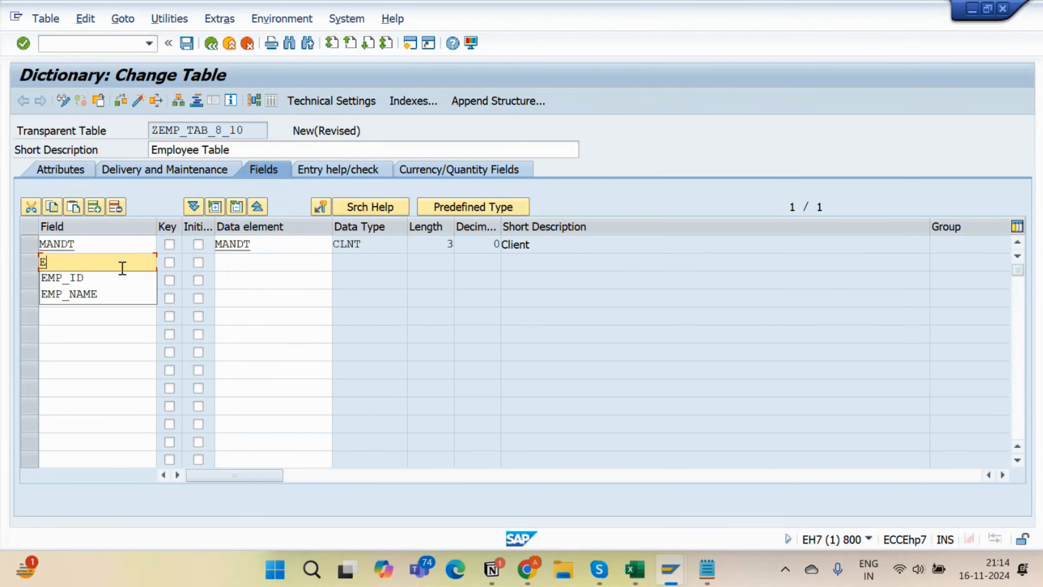
text(MP_ID)
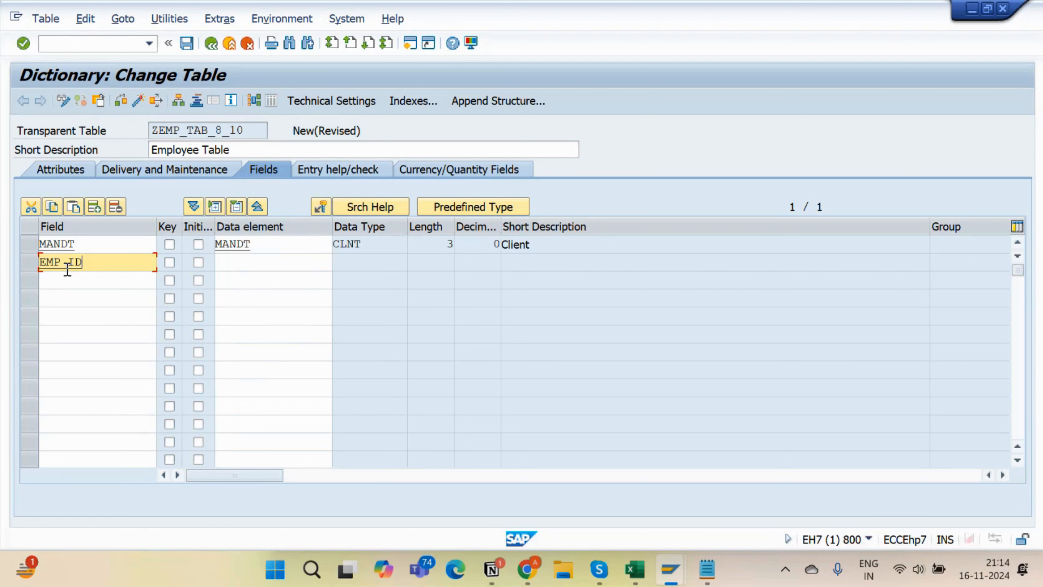
key(BackSpace)
key(BackSpace)
key(BackSpace)
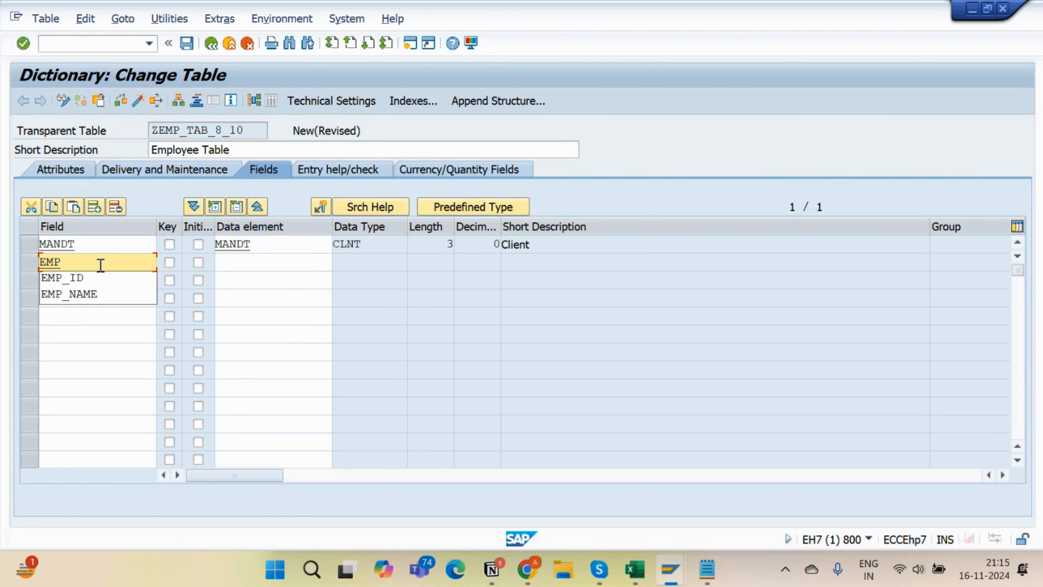
text(_)
click(86, 278)
key(BackSpace)
key(BackSpace)
key(BackSpace)
key(BackSpace)
key(BackSpace)
key(BackSpace)
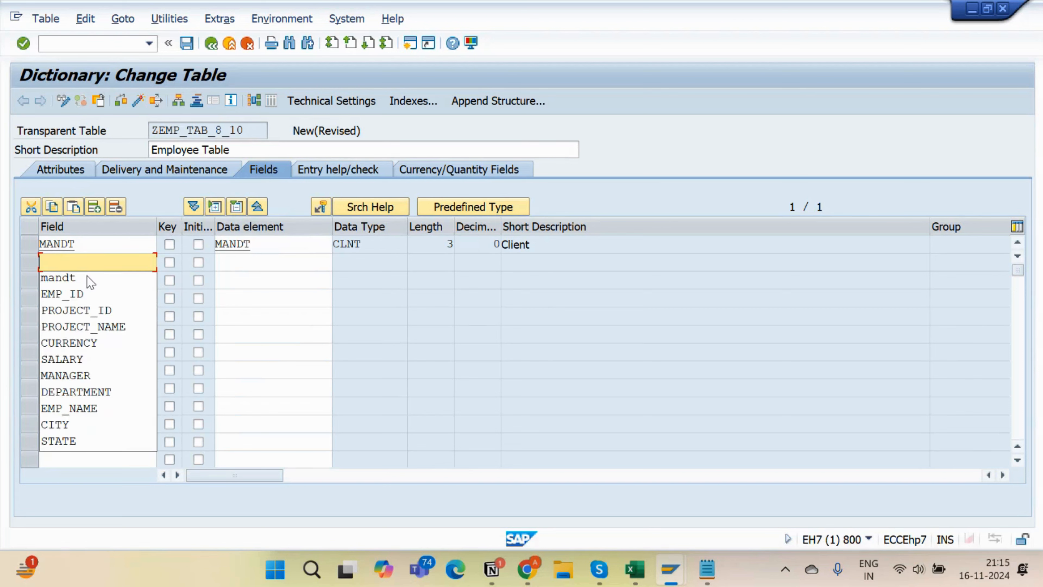
Enter EMP_ID as the field name in the row below MANDT
text(EMP_____ID)
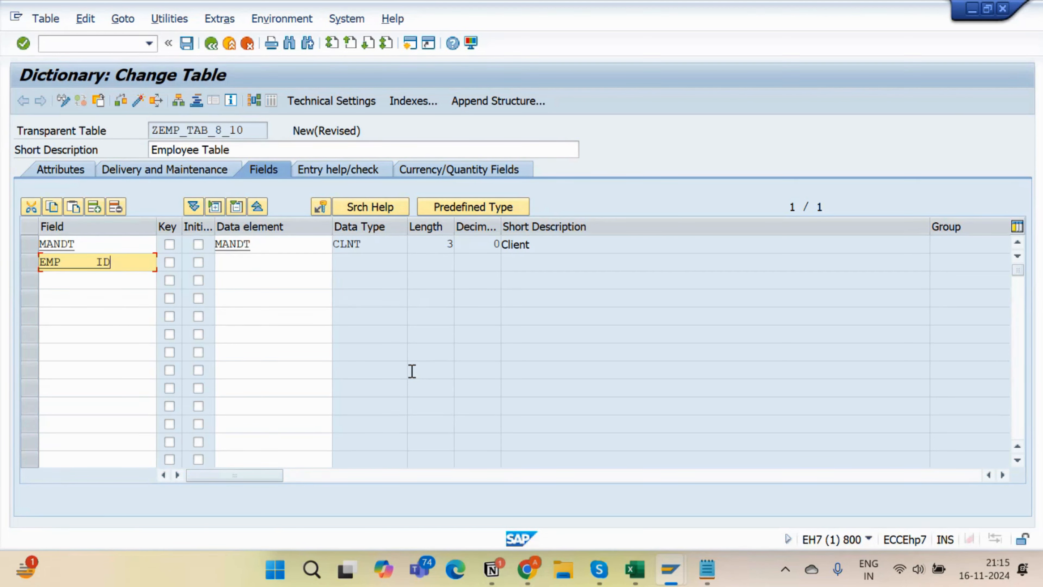
key(BackSpace)
key(BackSpace)
key(BackSpace)
key(BackSpace)
key(BackSpace)
key(BackSpace)
key(BackSpace)
text(_ID)
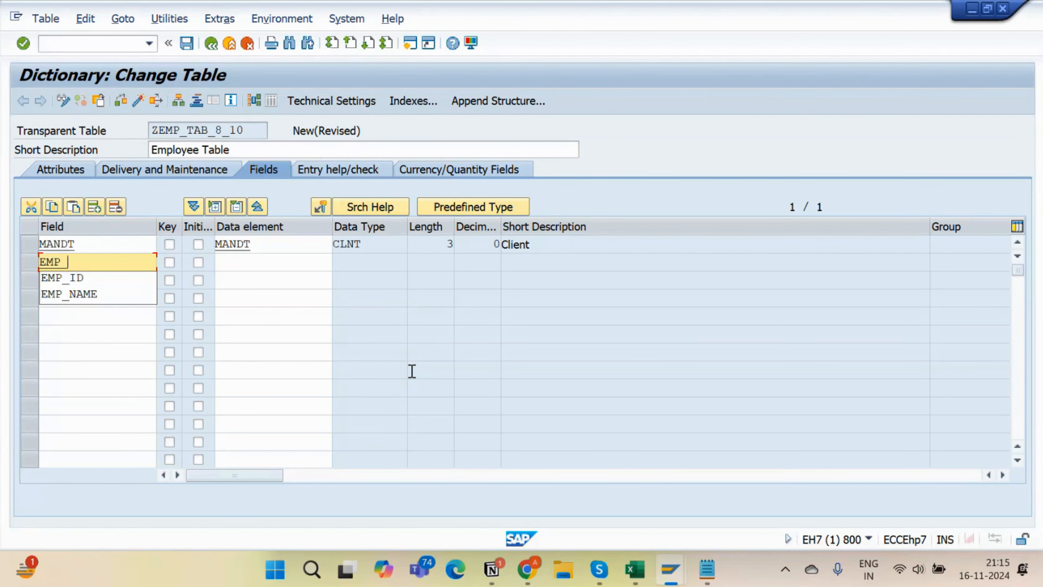
key(BackSpace)
key(BackSpace)
key(BackSpace)
text(ID)
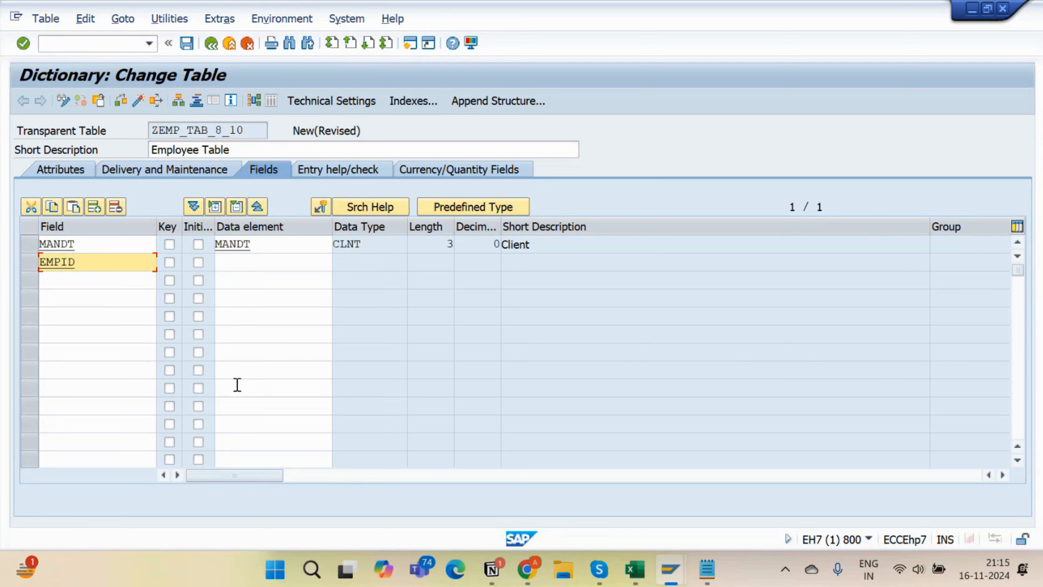
key(Left)
key(Left)
text(_)
Assign the copied data element ZEMPLOYEE_ID_DATA_ELEMENT_8_10 to the EMP_ID field
mouse_move(712, 584)
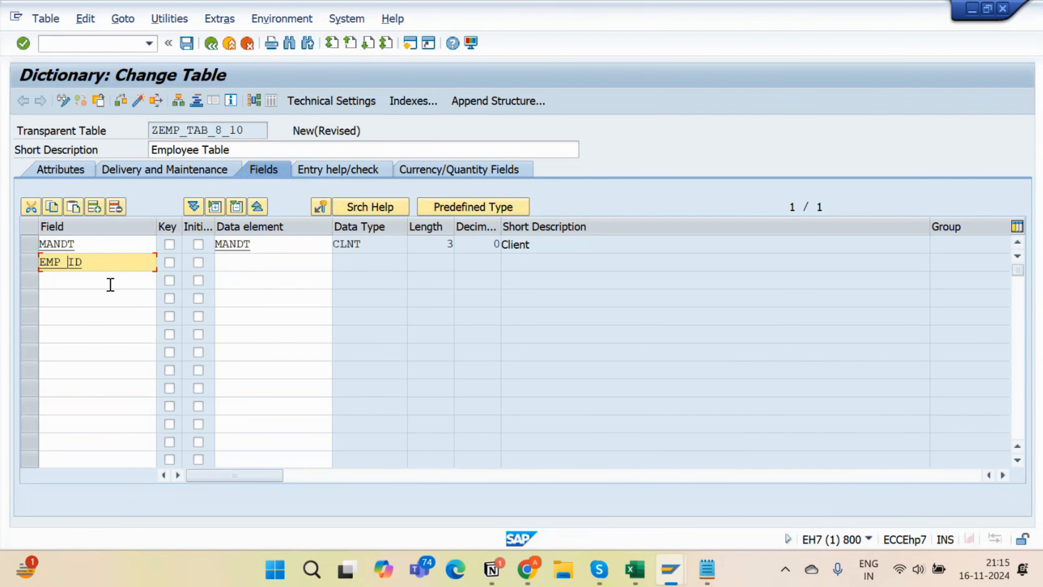
click(263, 264)
key(ctrl+v)
key(Return)
click(385, 265)
drag(375, 264, 330, 266)
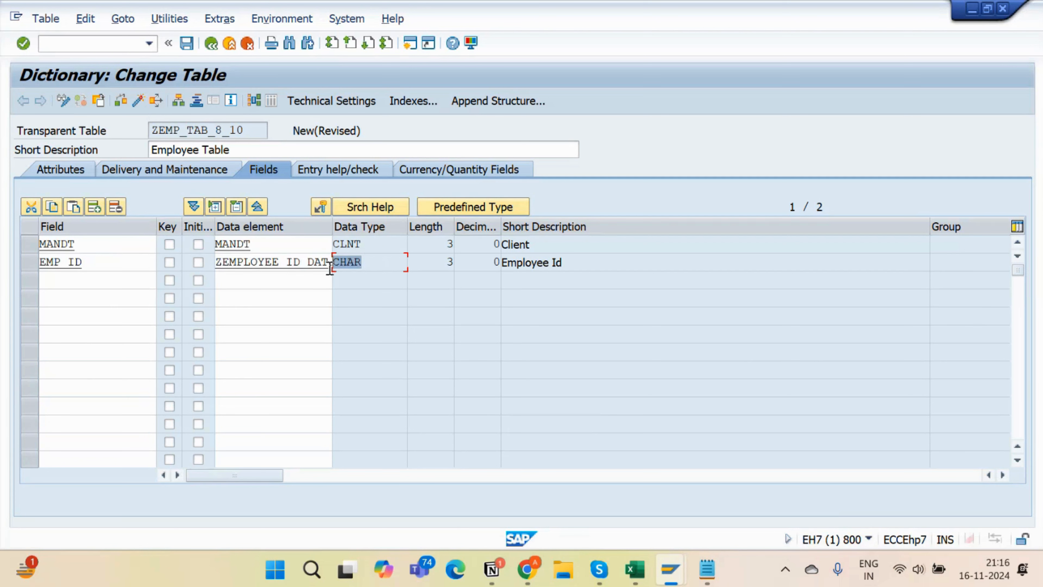
Add an EMP_NAME field below EMP_ID, using data element ZEMPLOYEE_NAME_DE_8_10 copied from the Notepad list
click(707, 569)
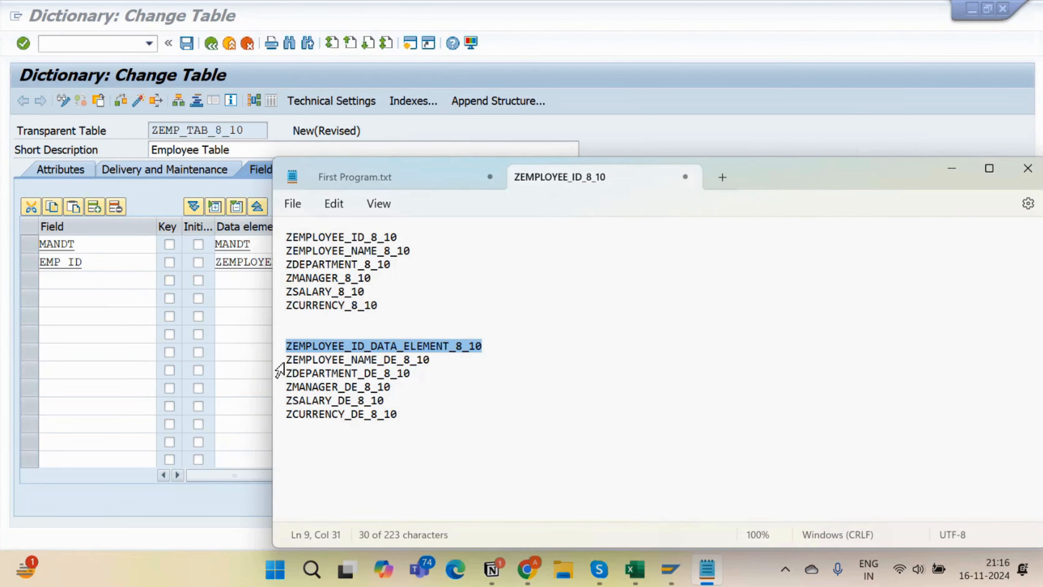
drag(286, 360, 428, 368)
key(ctrl+c)
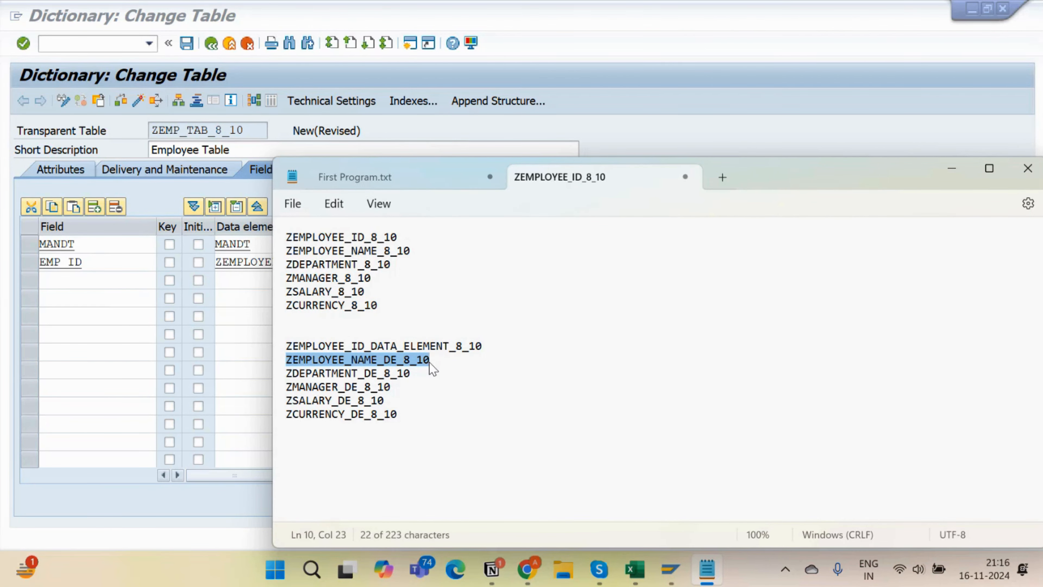
click(135, 284)
text(EMP_NAME)
key(Tab)
key(Tab)
key(Tab)
key(ctrl+v)
key(Return)
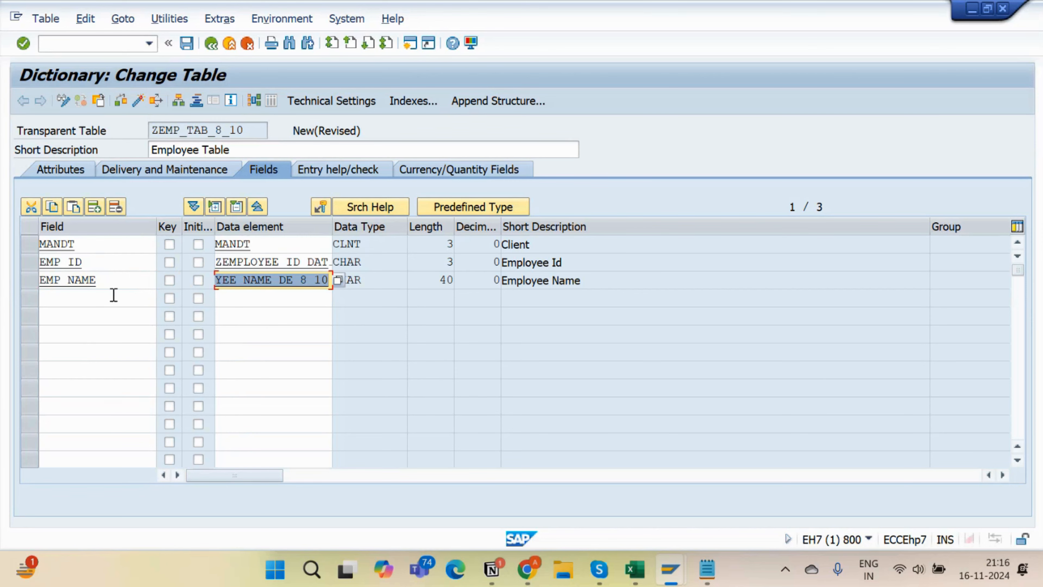
Add a DEPARTMENT field below EMP_NAME, using data element ZDEPARTMENT_DE_8_10 from the Notepad list
click(113, 295)
text(DEPA)
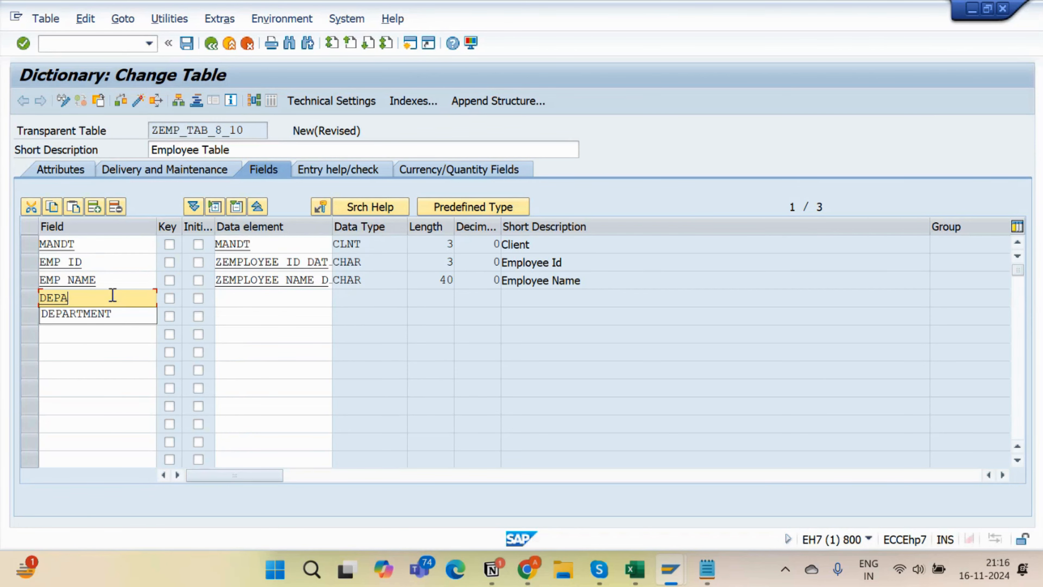
text(RTMENT)
click(707, 570)
drag(287, 373, 411, 380)
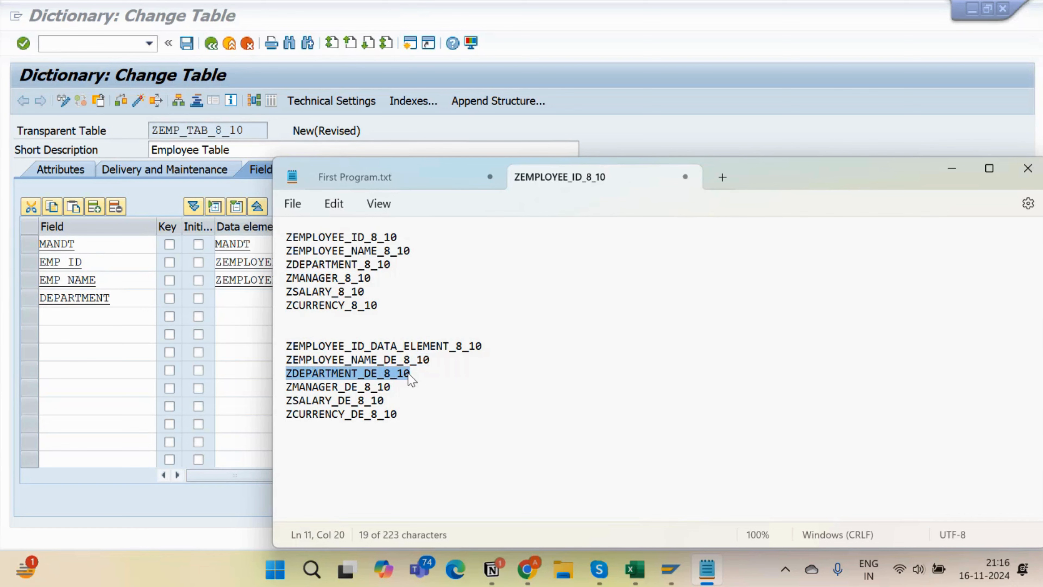
click(260, 302)
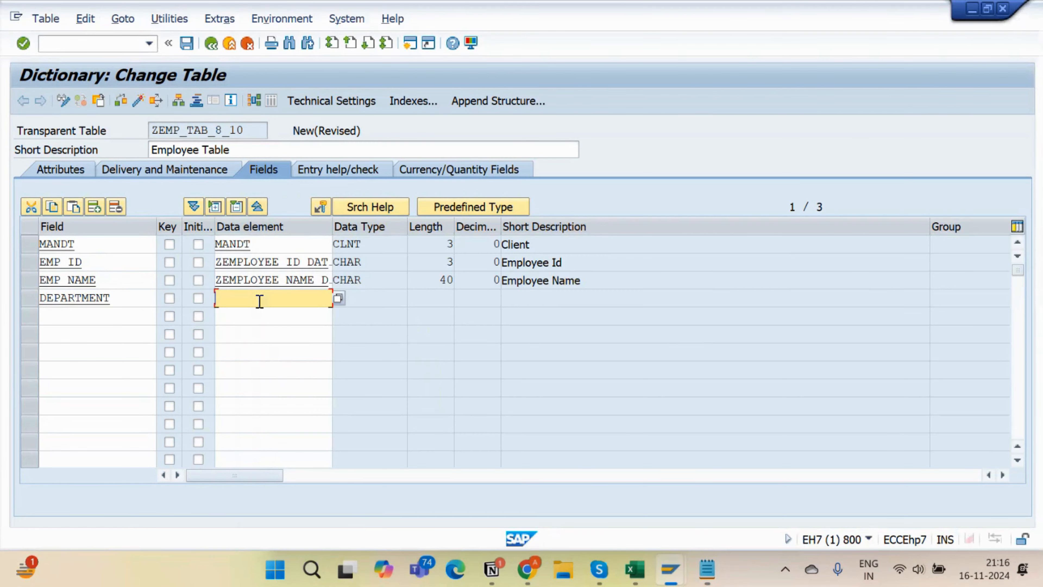
text(ZDEPARTMENT_DE_8_10)
Add a MANAGER field below DEPARTMENT, using data element ZMANAGER_DE_8_10 copied from the Notepad list
click(91, 316)
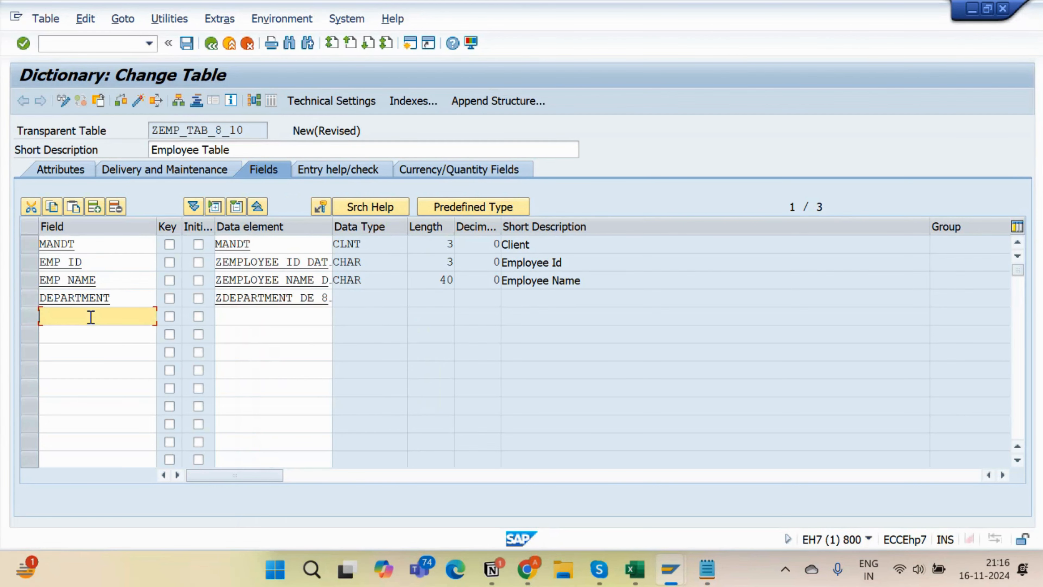
text(MANAGER)
key(Tab)
key(Tab)
key(Tab)
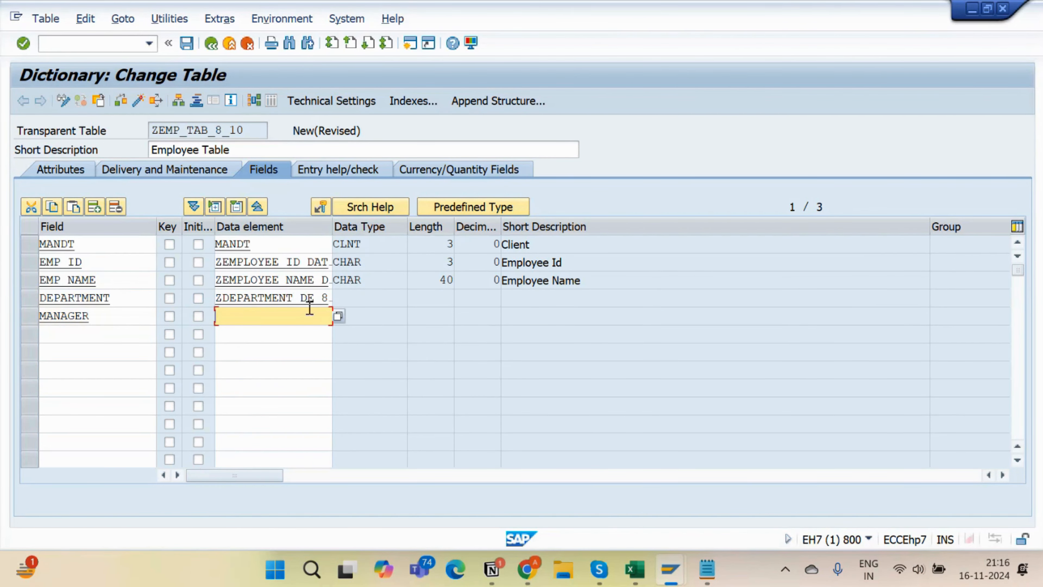
key(alt+Tab)
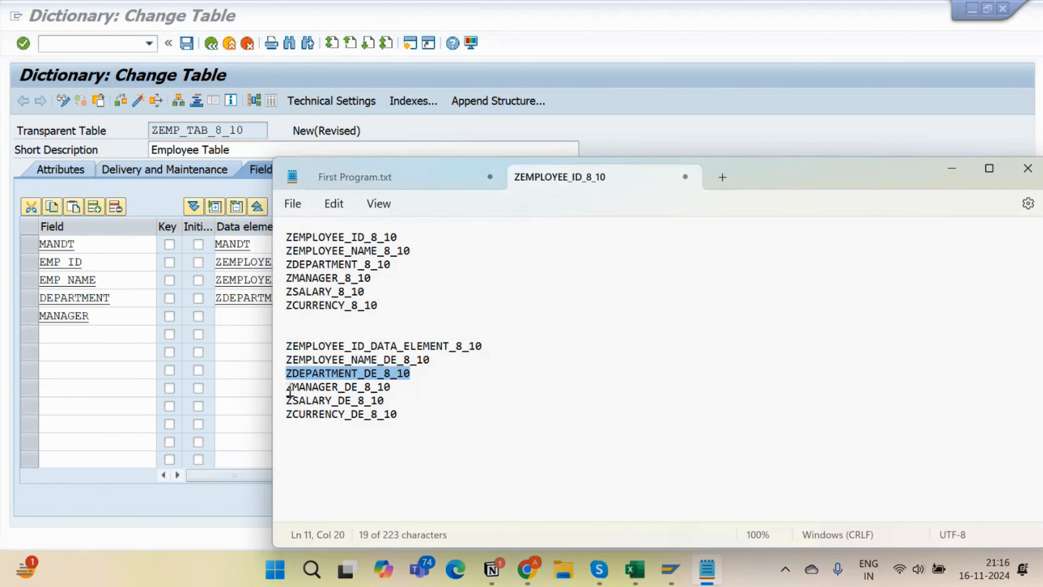
drag(289, 388, 395, 396)
key(ctrl+c)
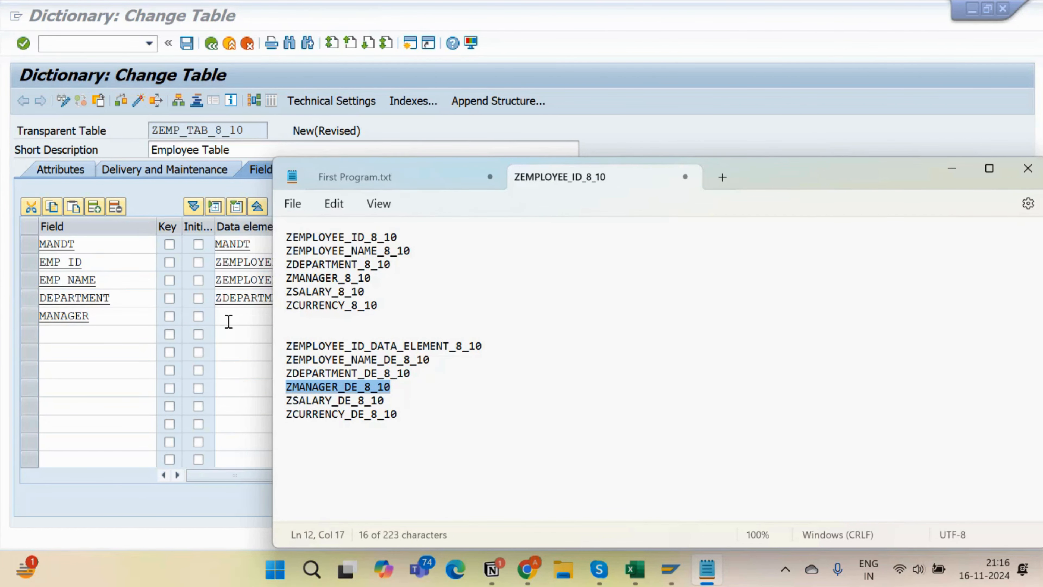
click(239, 312)
key(ctrl+v)
key(Return)
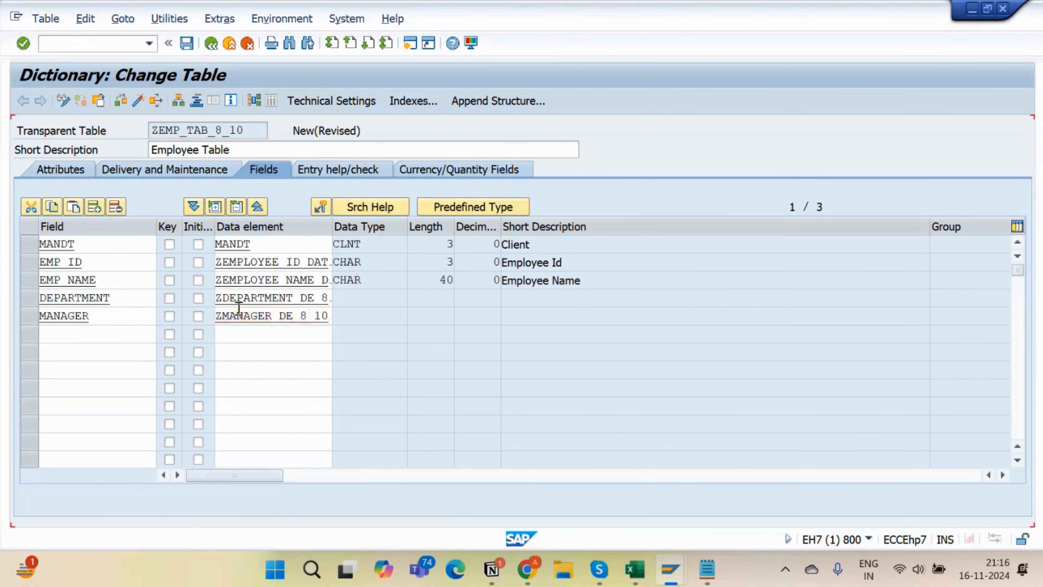
Add a SALARY field below MANAGER, using data element ZSALARY_DE_8_10 copied from the Notepad list
click(100, 333)
text(S)
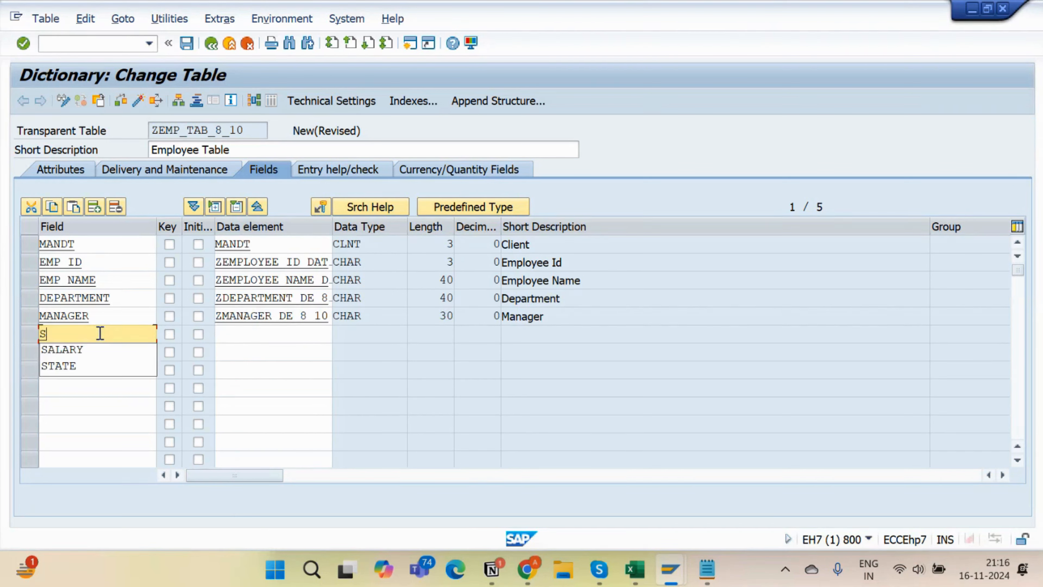
text(ALARY)
key(Tab)
key(alt+Tab)
double_click(341, 401)
key(ctrl+c)
click(249, 333)
key(ctrl+v)
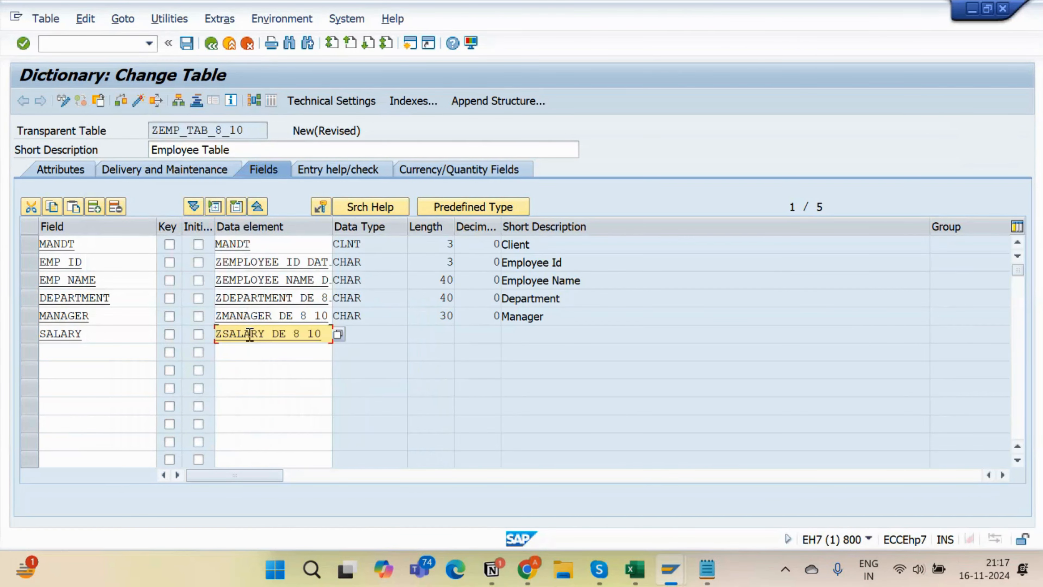
key(Return)
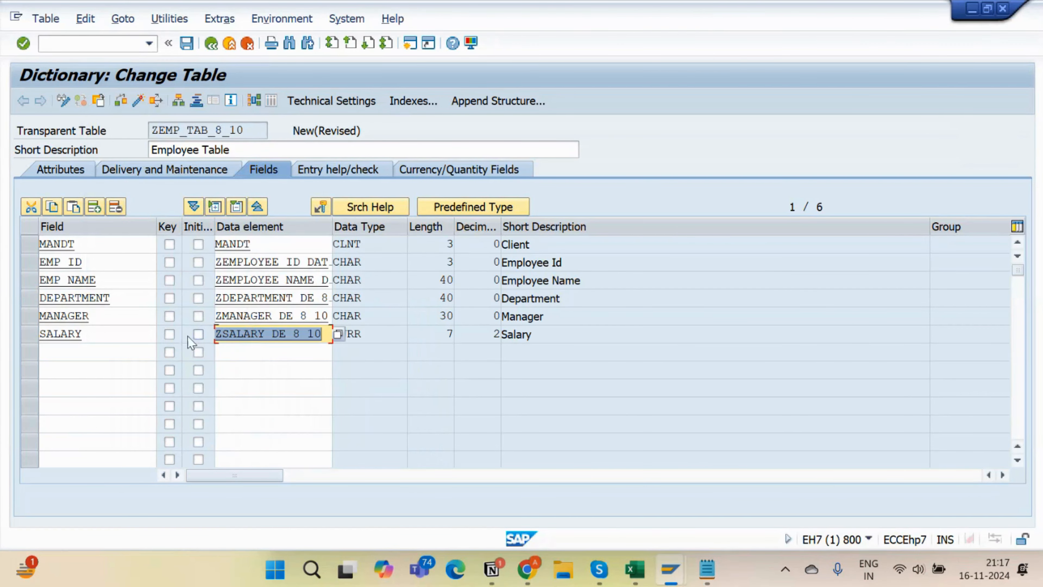
Add a CURRENCY field below SALARY, using data element ZCURRENCY_DE_8_10 copied from the Notepad list
click(76, 357)
text(CURRE)
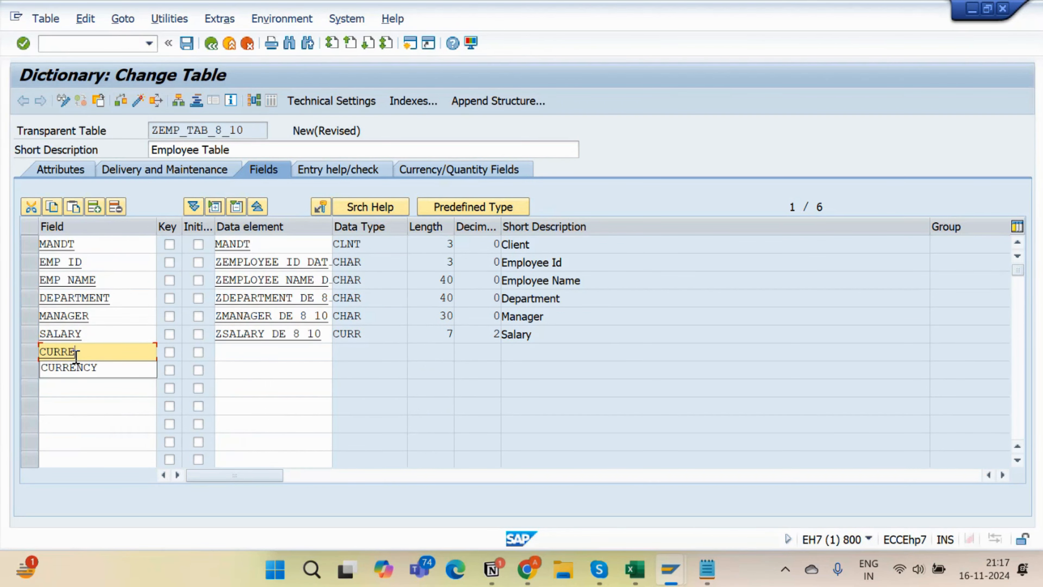
text(NCY)
key(Tab)
key(Tab)
key(Tab)
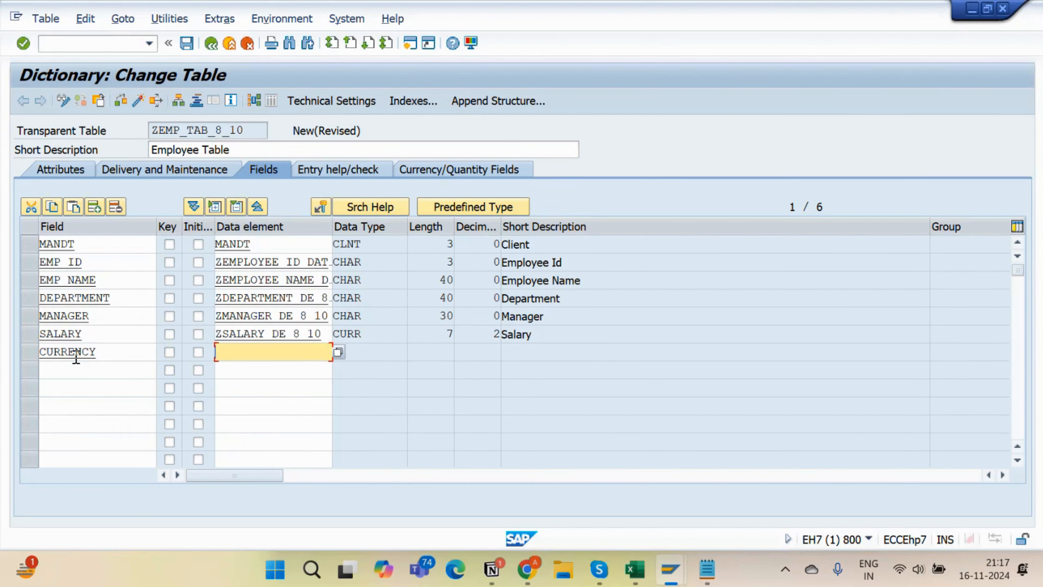
key(alt+Tab)
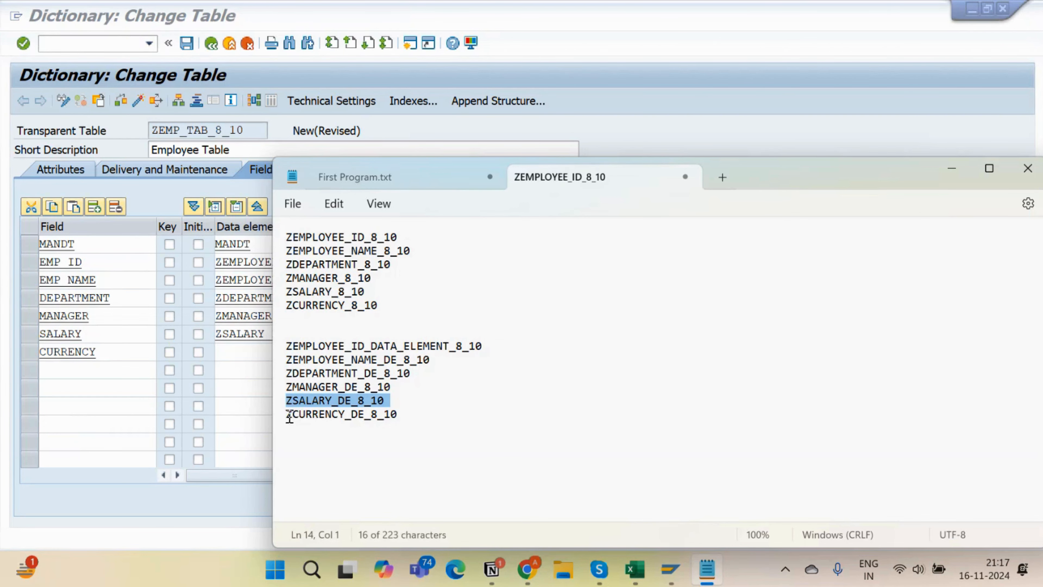
drag(288, 423, 401, 434)
key(ctrl+c)
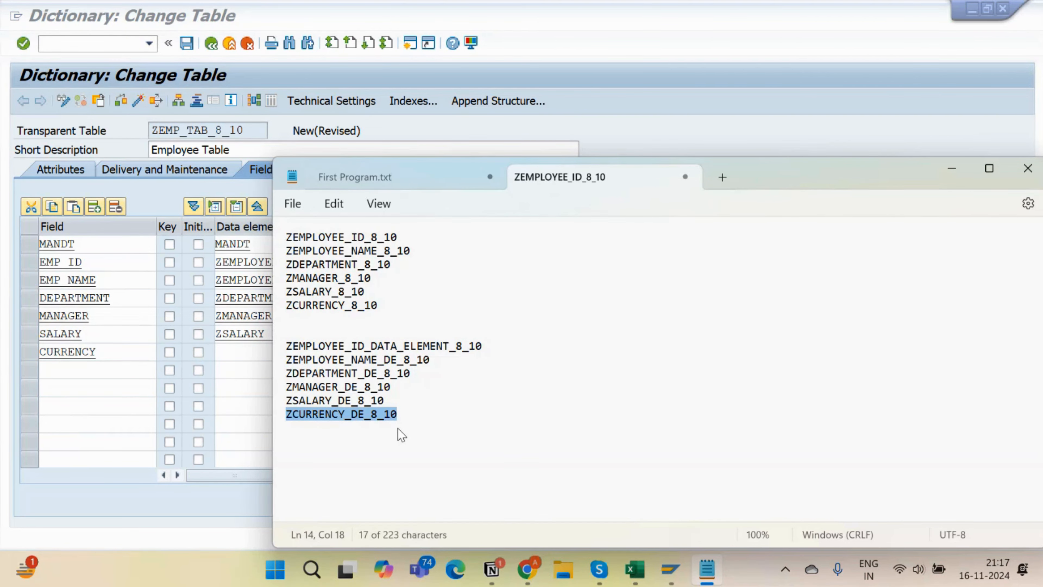
click(231, 349)
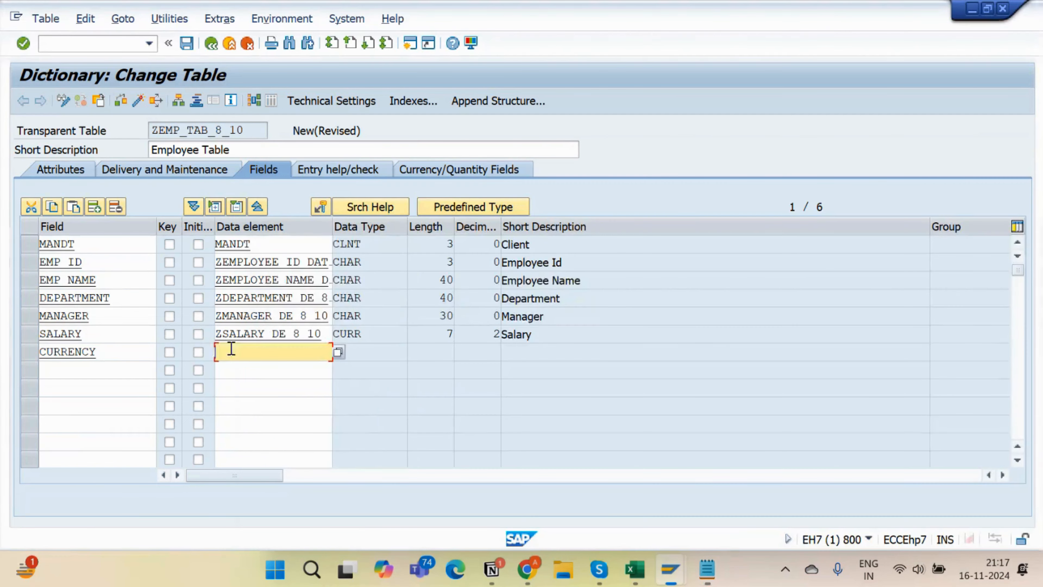
key(ctrl+v)
key(Return)
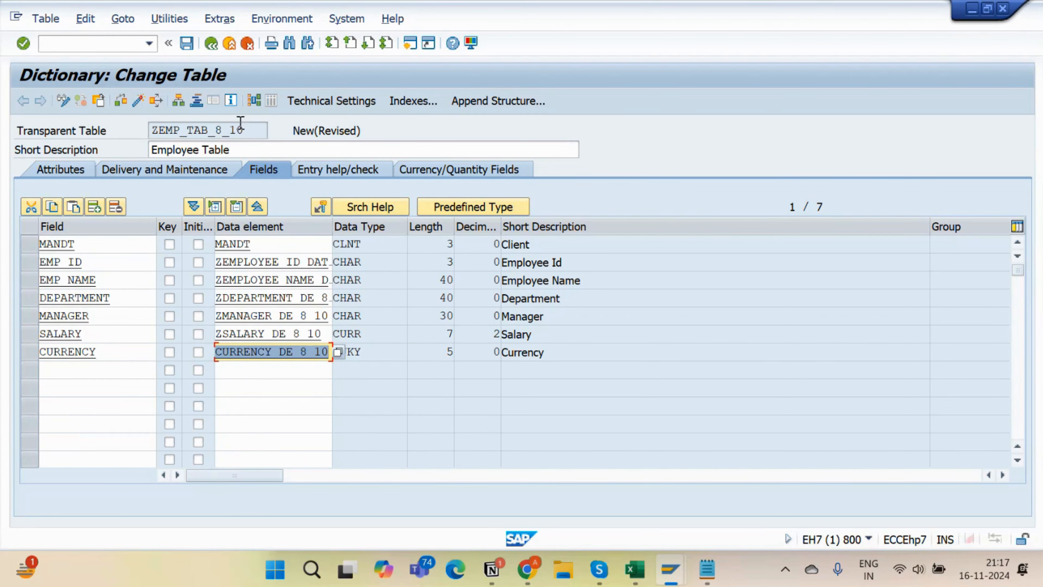
Review the table's delivery class and data browser maintenance setting, and return to its field list
drag(245, 130, 150, 133)
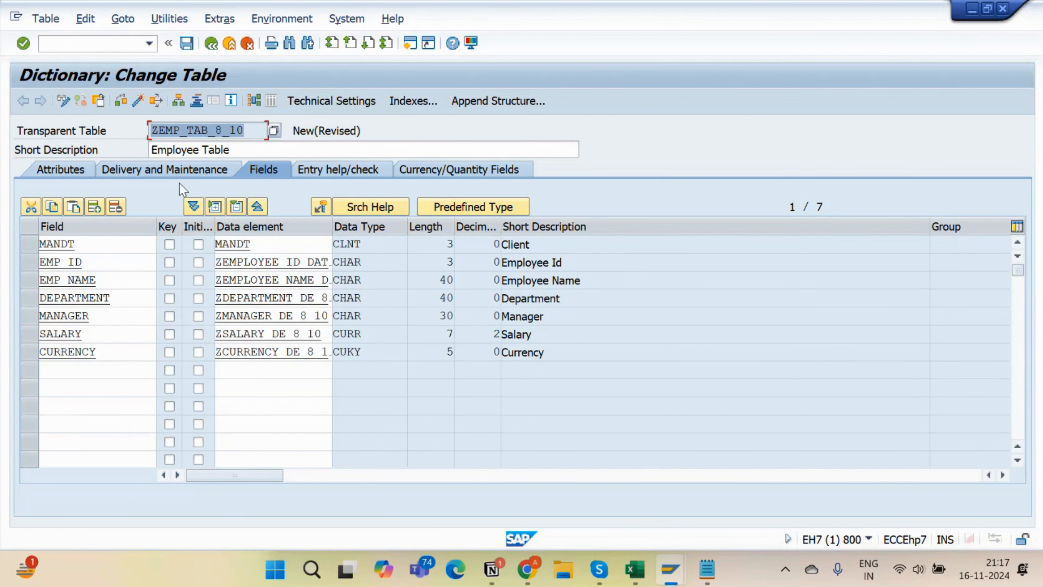
click(183, 174)
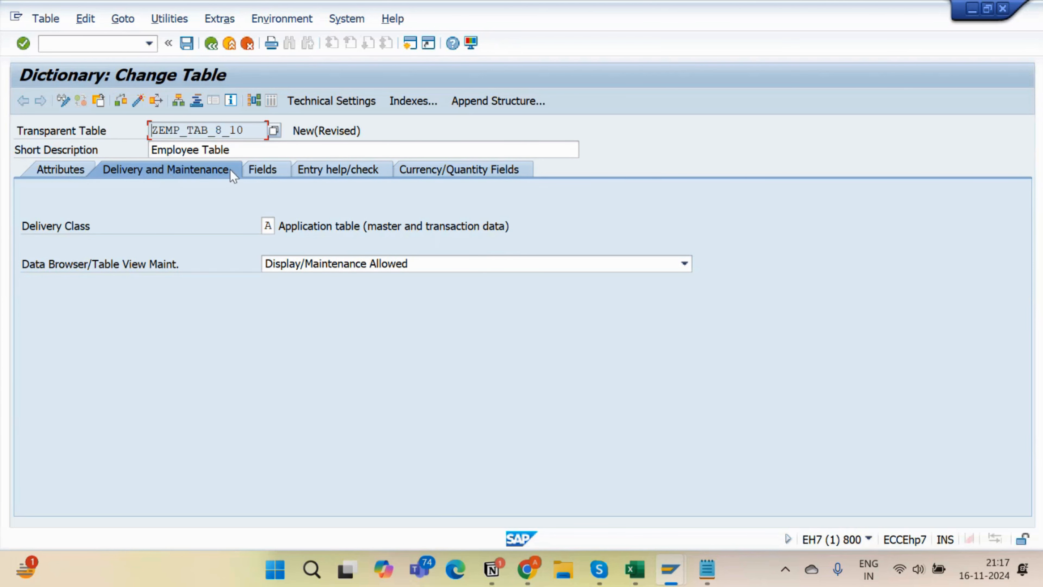
click(255, 176)
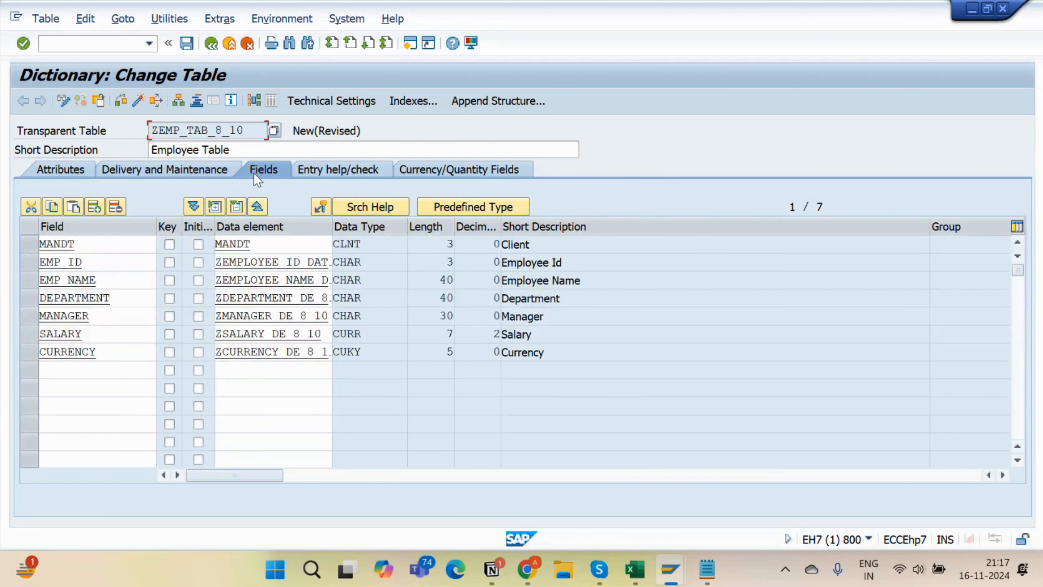
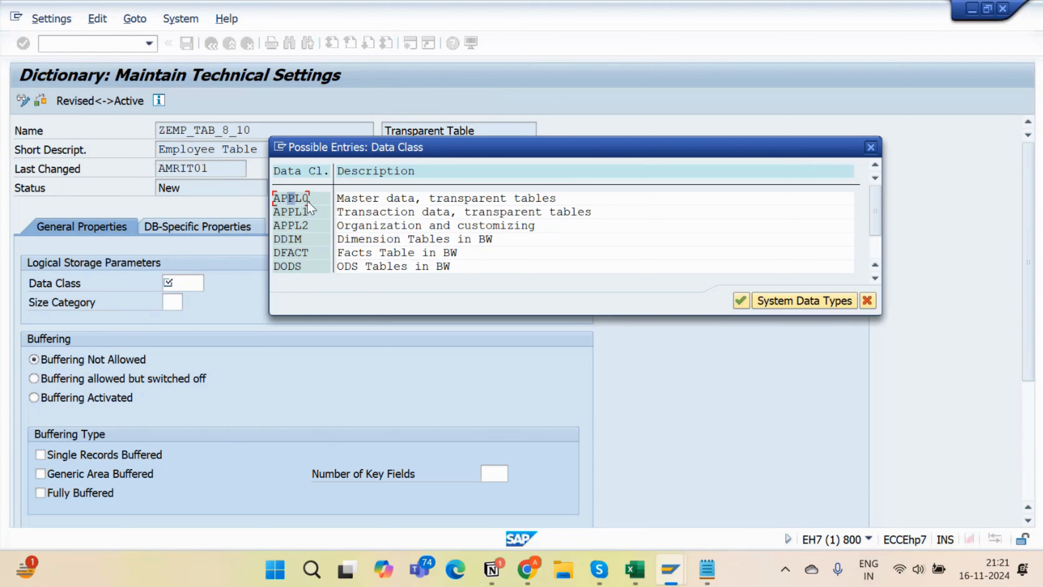
Set the data class to APPL0 in the table's technical settings and reopen the list of possible data classes
double_click(301, 198)
click(210, 284)
drag(453, 140, 539, 104)
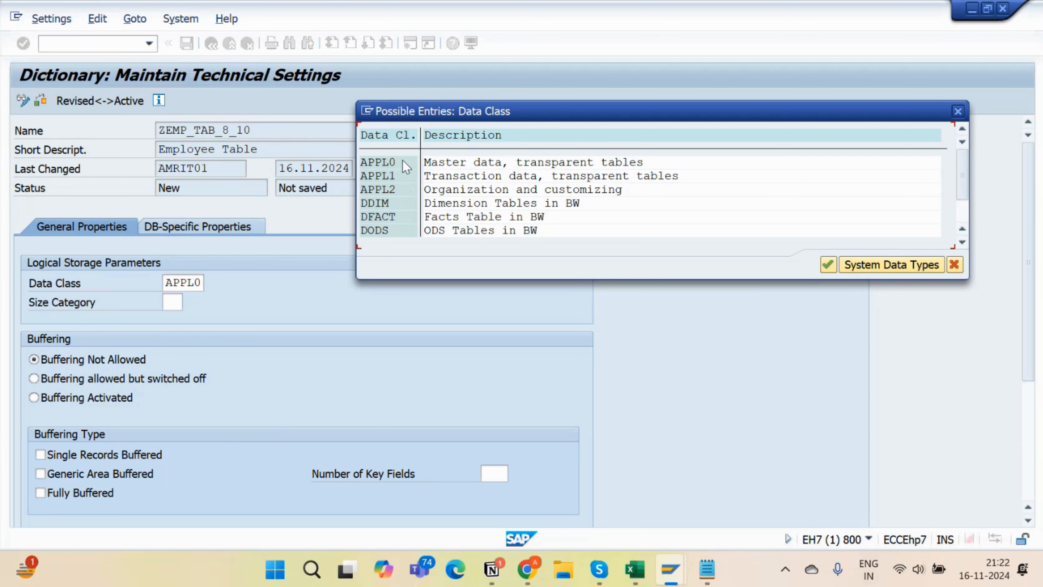
In Notepad, replace 12344 below the lists with "group the same kind of data and store it in a place ( vegetable :- vegetables"
click(697, 560)
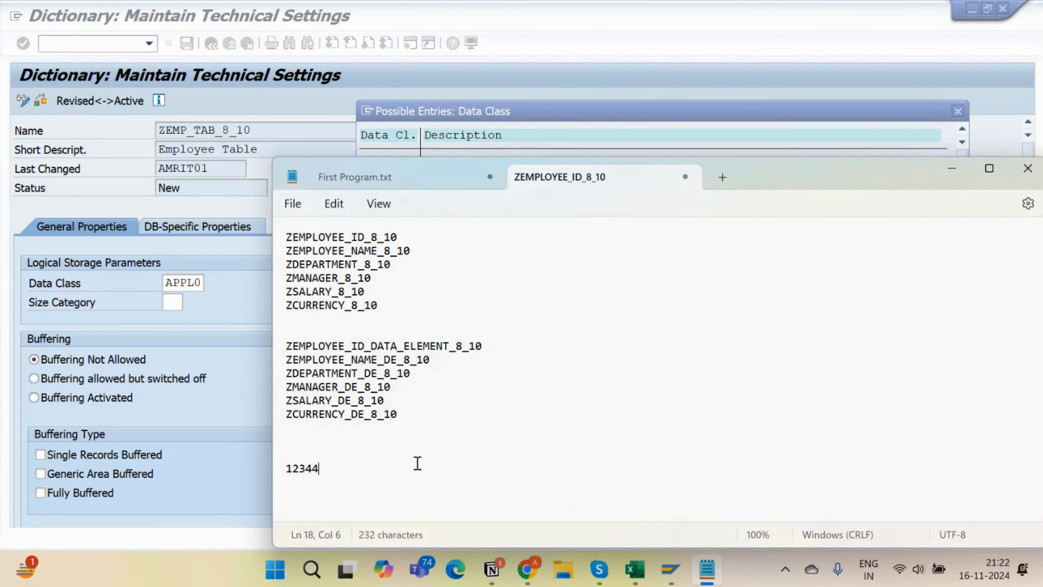
key(BackSpace)
key(BackSpace)
key(BackSpace)
key(BackSpace)
key(BackSpace)
text(groupthe same kind of data and store)
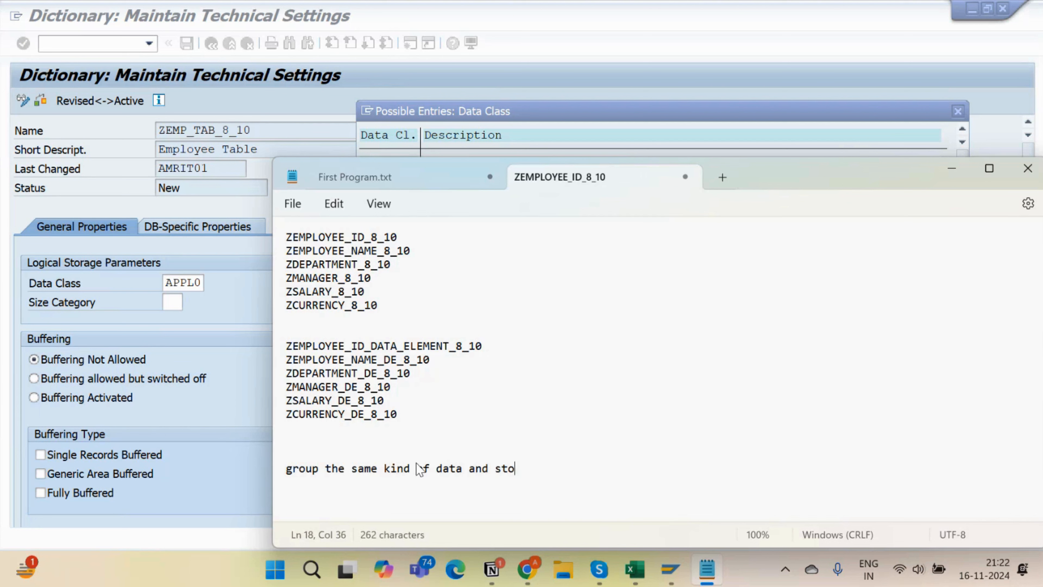
text(it in a place  ( vegetable :- vegetables)
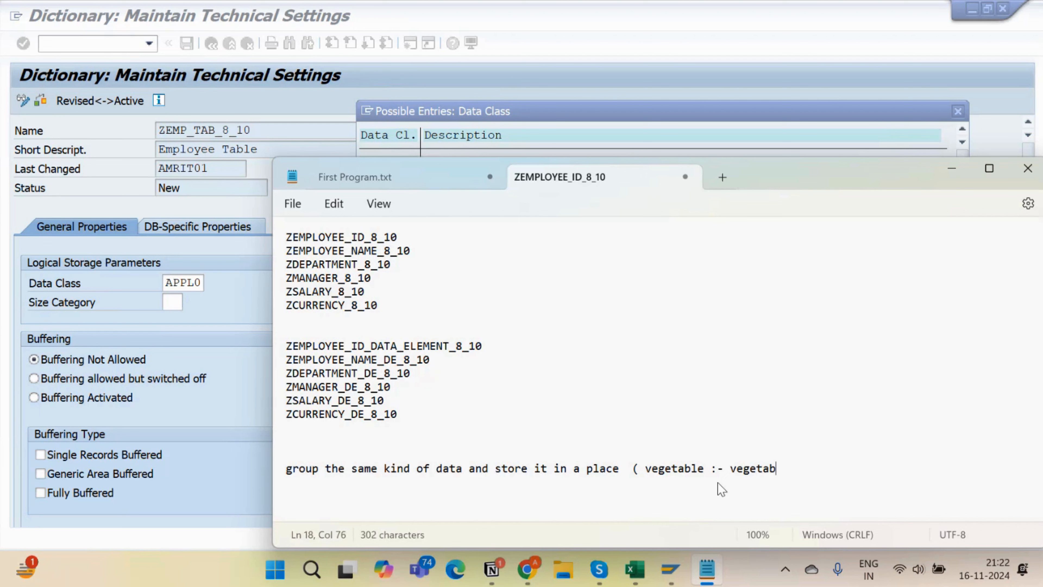
Insert "shop" after "vegetable" in the Notepad note and add the closing parenthesis after "vegetables"
click(703, 469)
text(shop)
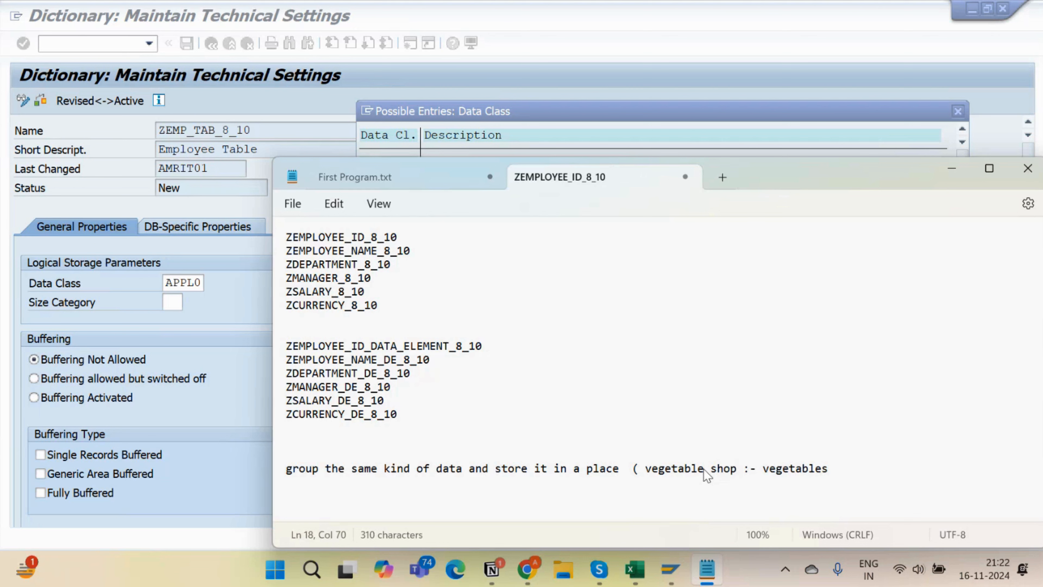
click(858, 465)
text())
Highlight "vegetables" and "vegetable shop" in the note, and go back to the list of data classes in SAP
click(762, 469)
drag(763, 470, 828, 469)
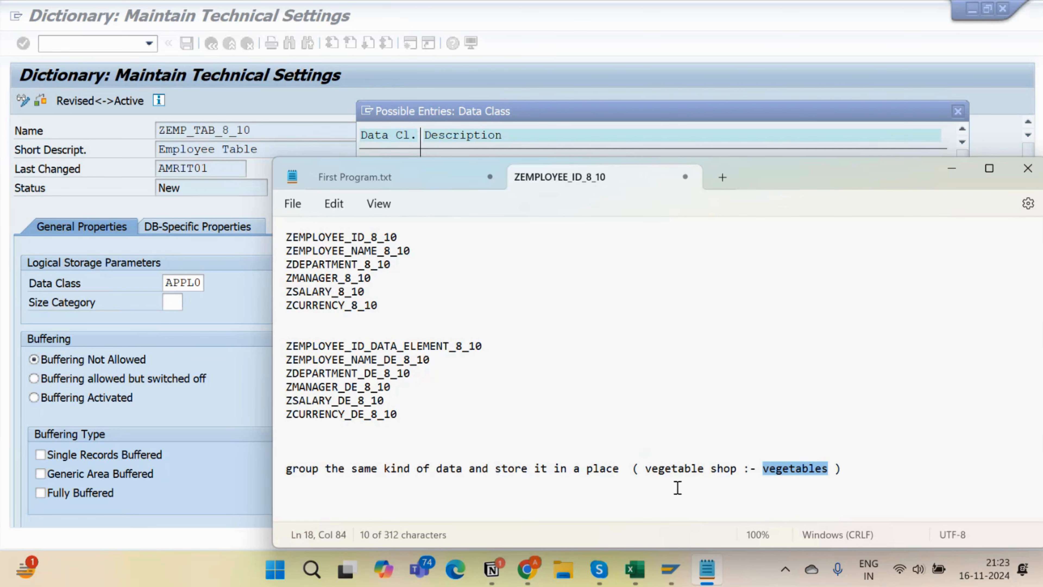
drag(643, 473, 730, 475)
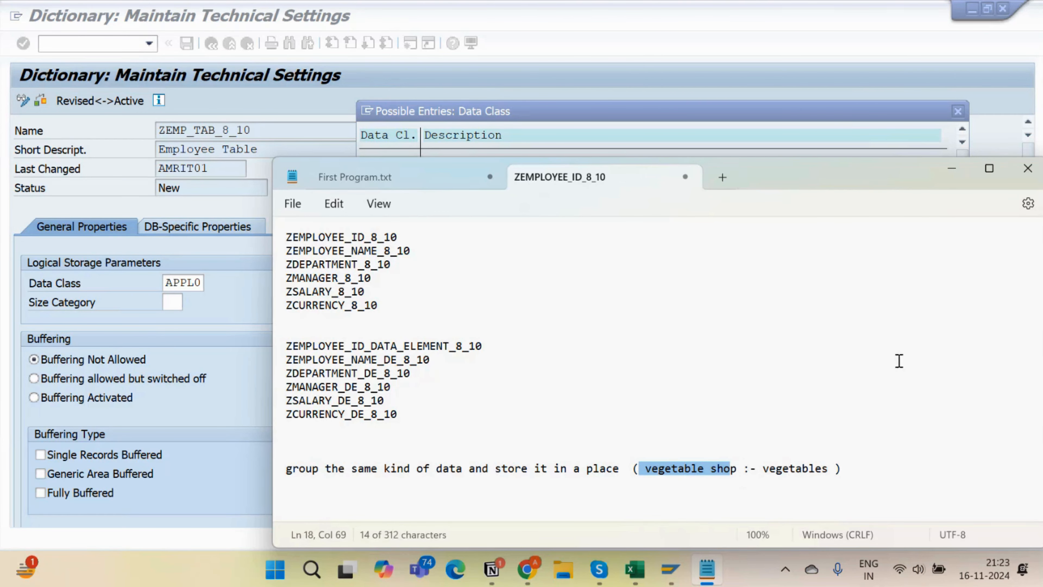
click(947, 172)
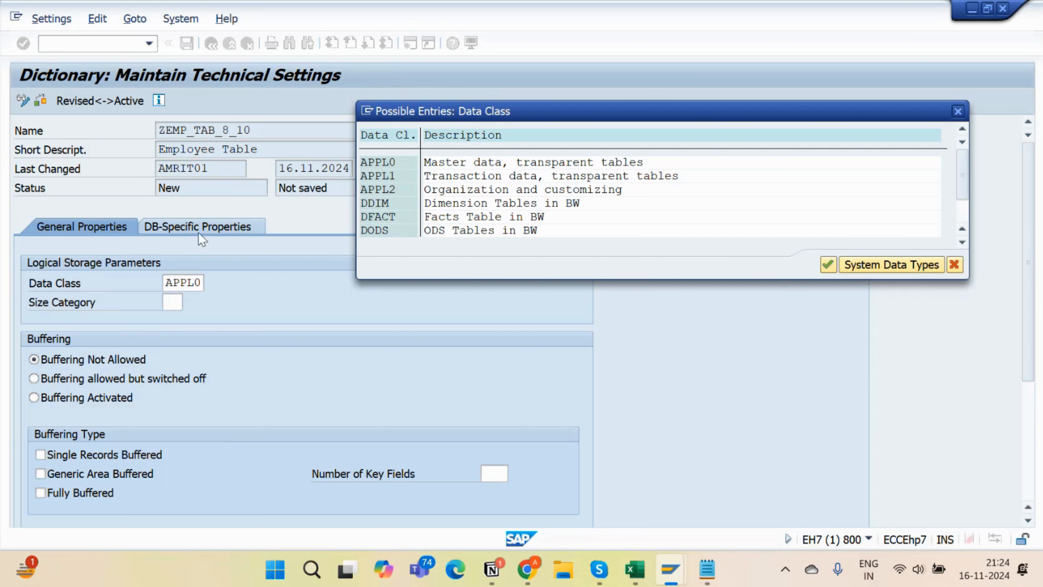
drag(732, 111, 619, 99)
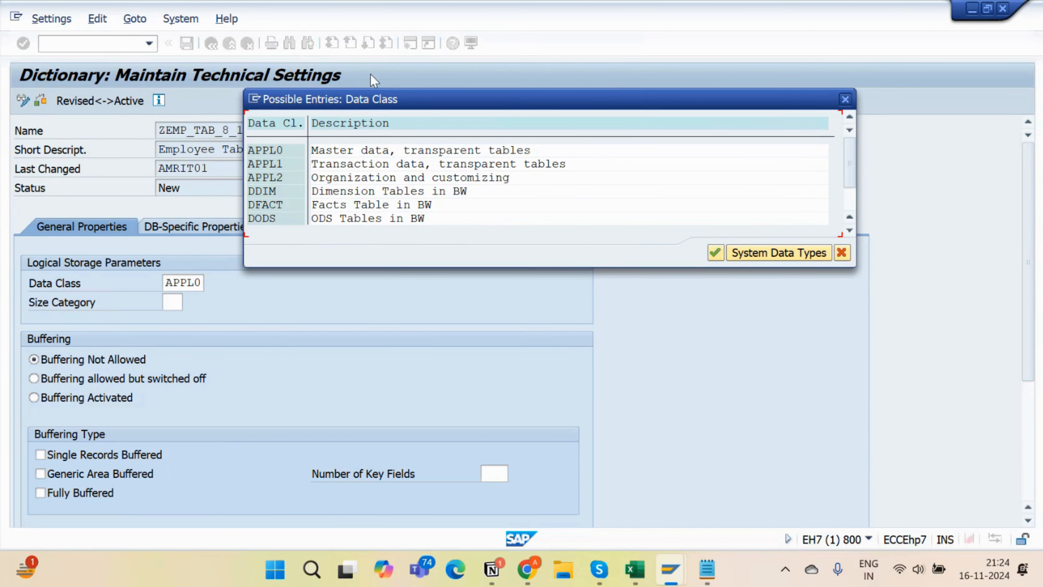
drag(408, 109, 446, 93)
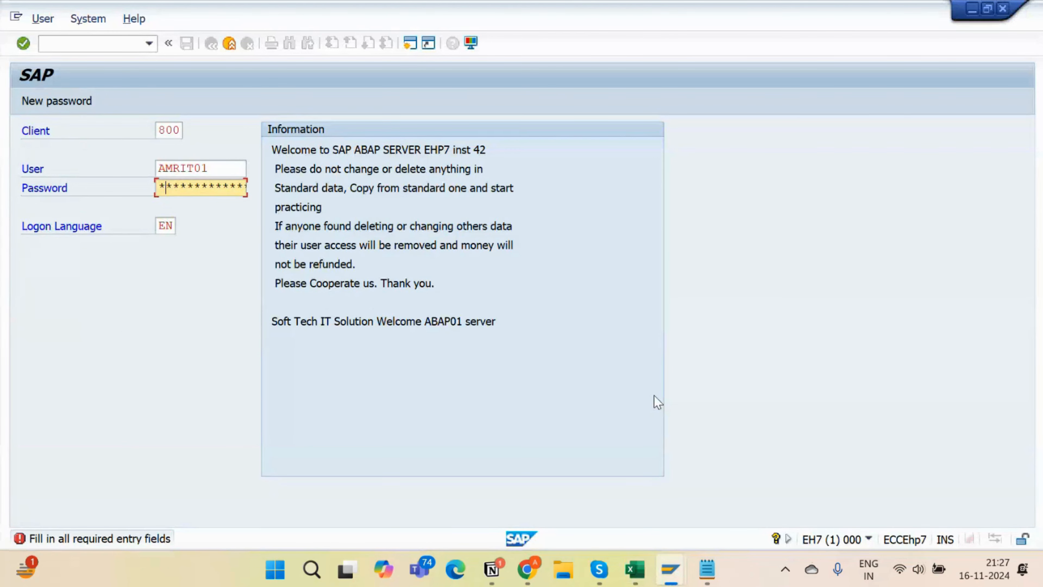
Enter the account password on the SAP logon screen for client 800
text(*******)
Switch to the Notion notes and review the table creation steps from delivery class through primary keys to technical settings
click(492, 570)
drag(193, 237, 285, 238)
scroll(283, 426, down, 15)
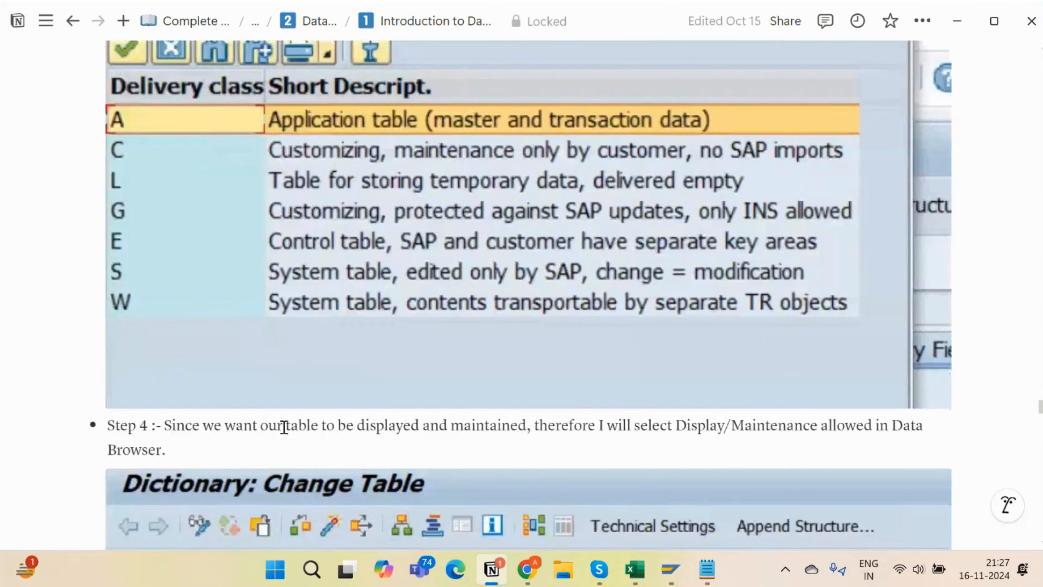
scroll(284, 427, down, 8)
scroll(283, 427, down, 15)
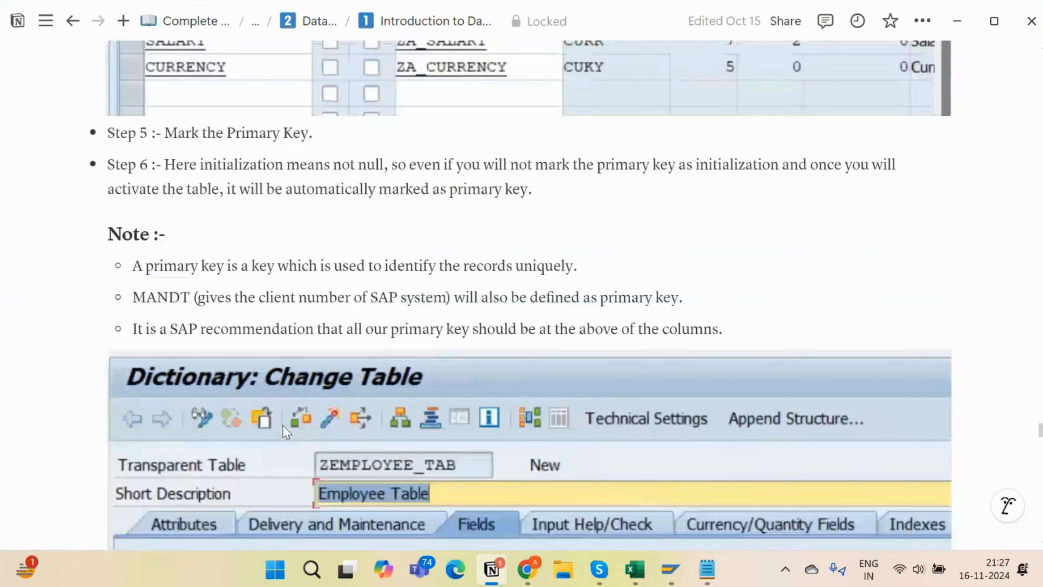
scroll(183, 242, down, 15)
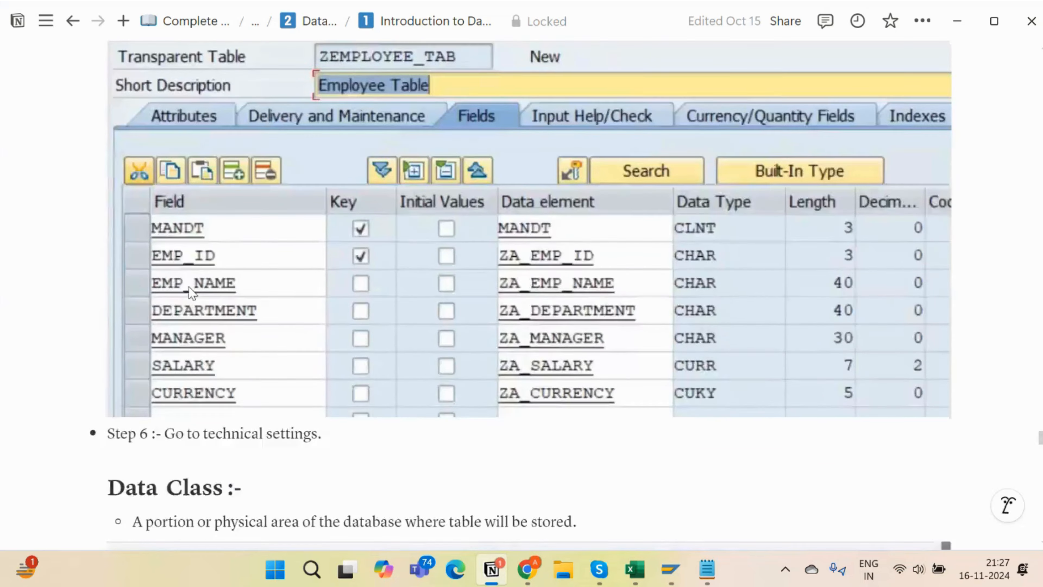
drag(158, 284, 394, 282)
Switch back to SAP and choose data class APPL0 (Master data, transparent tables) from the possible entries
click(671, 569)
click(209, 283)
click(203, 302)
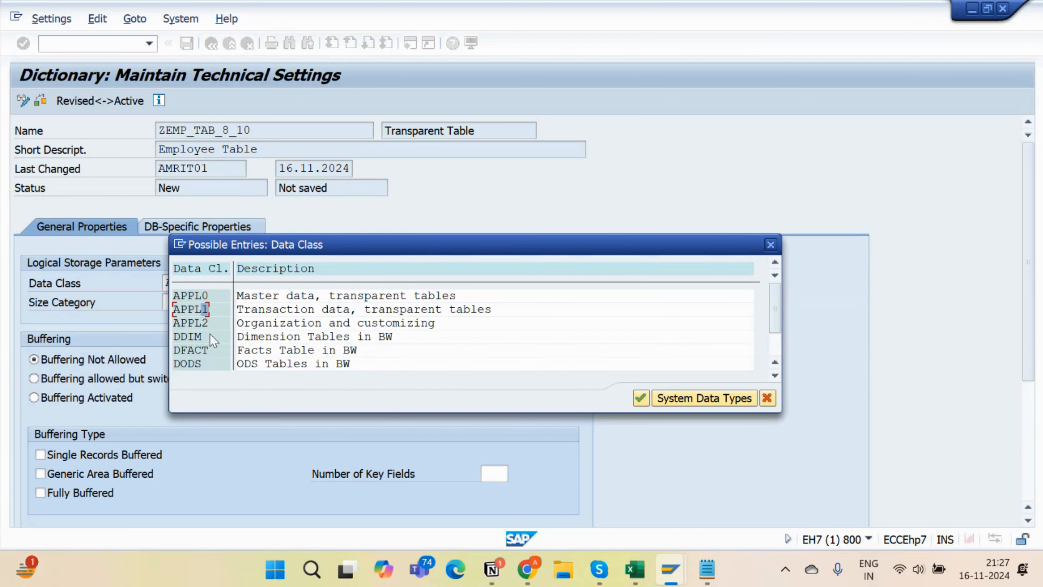
click(209, 361)
double_click(190, 295)
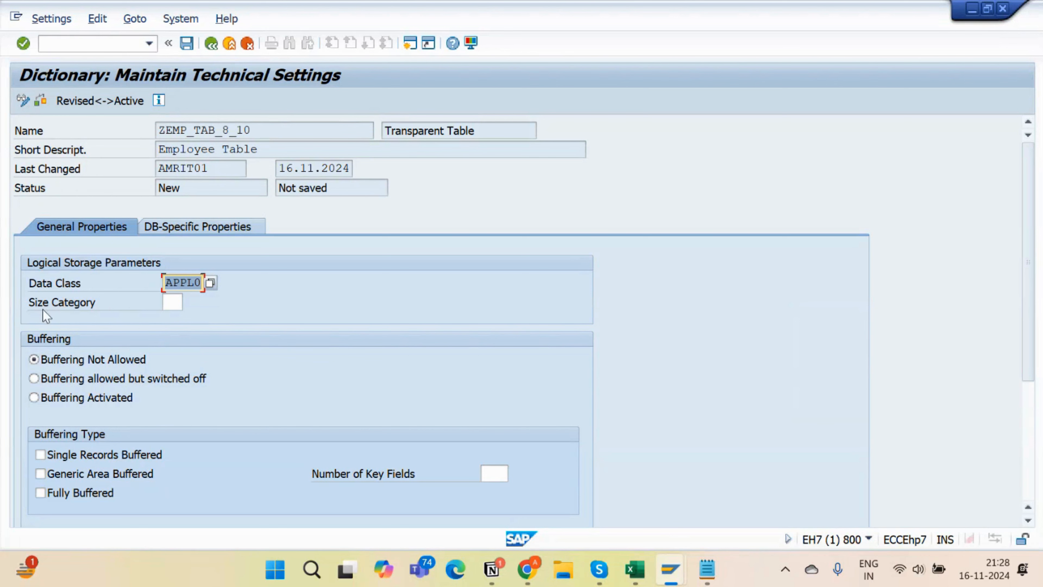
Set the size category to 0 for 0 to 2.400 expected records and save the technical settings
click(170, 302)
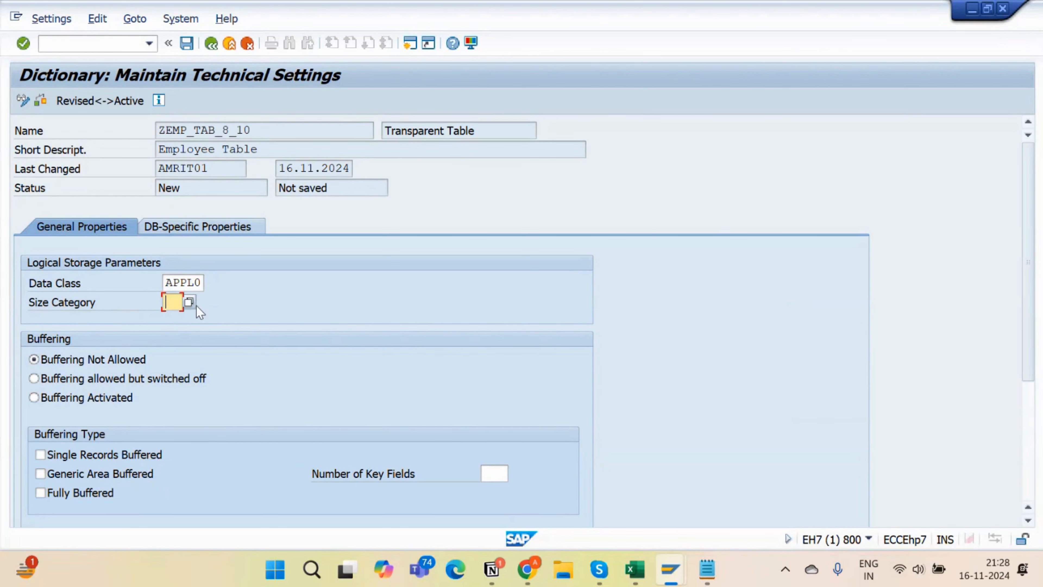
click(190, 302)
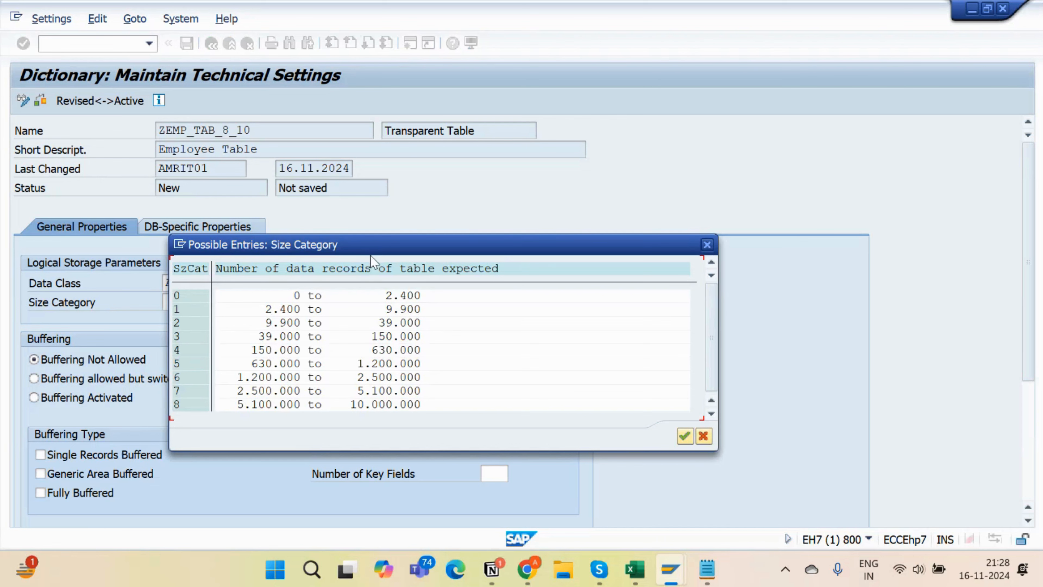
drag(380, 248, 589, 211)
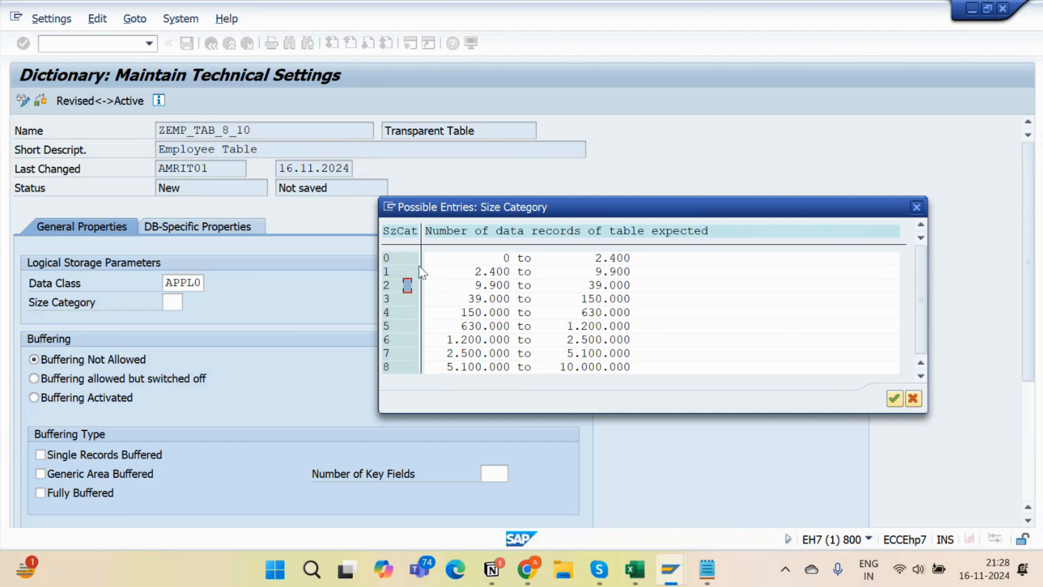
double_click(411, 257)
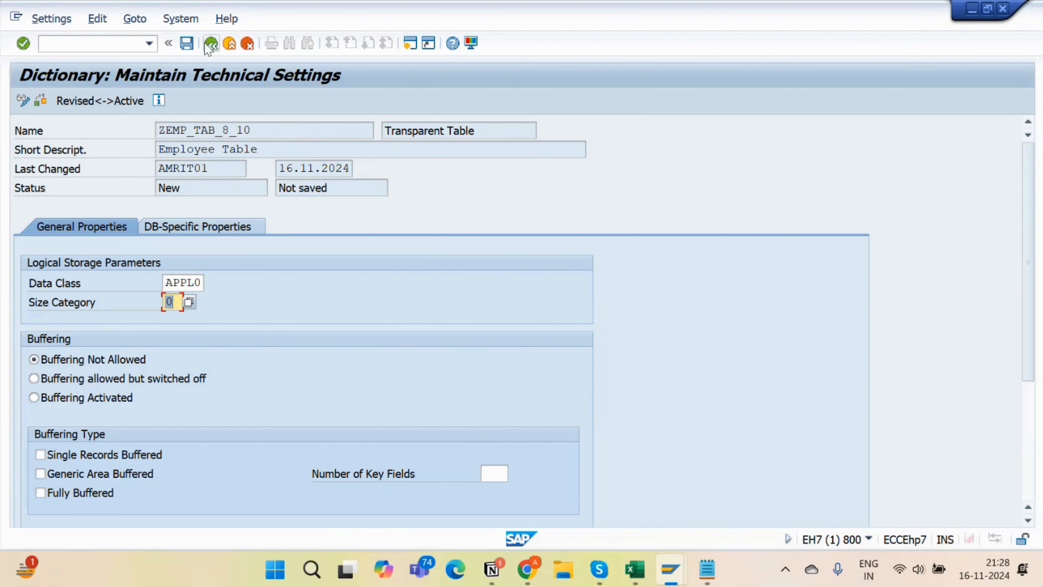
click(187, 43)
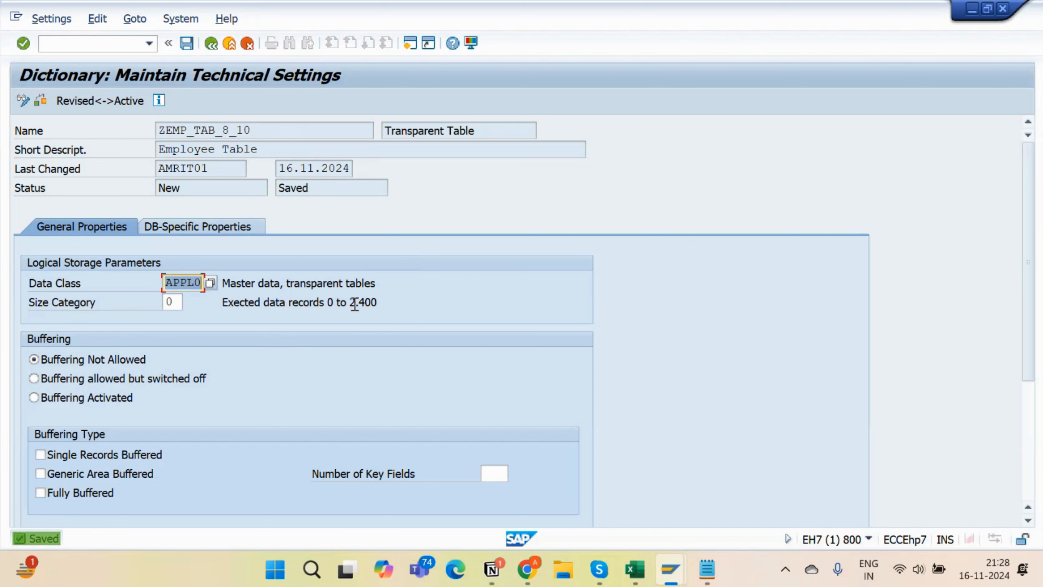
drag(351, 303, 463, 300)
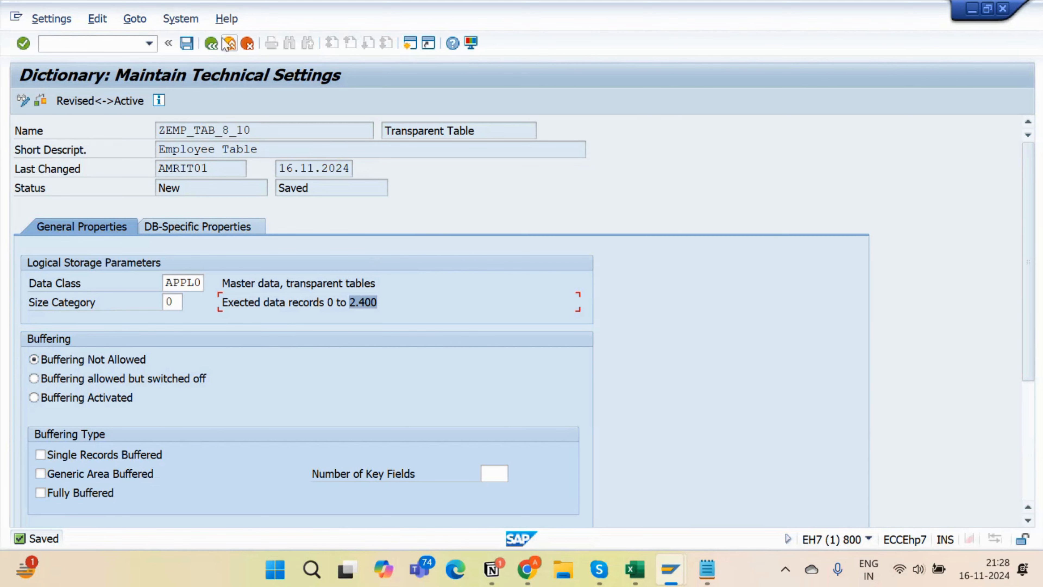
Return to the definition of table ZEMP_TAB_8_10, save it and try to activate it
click(210, 43)
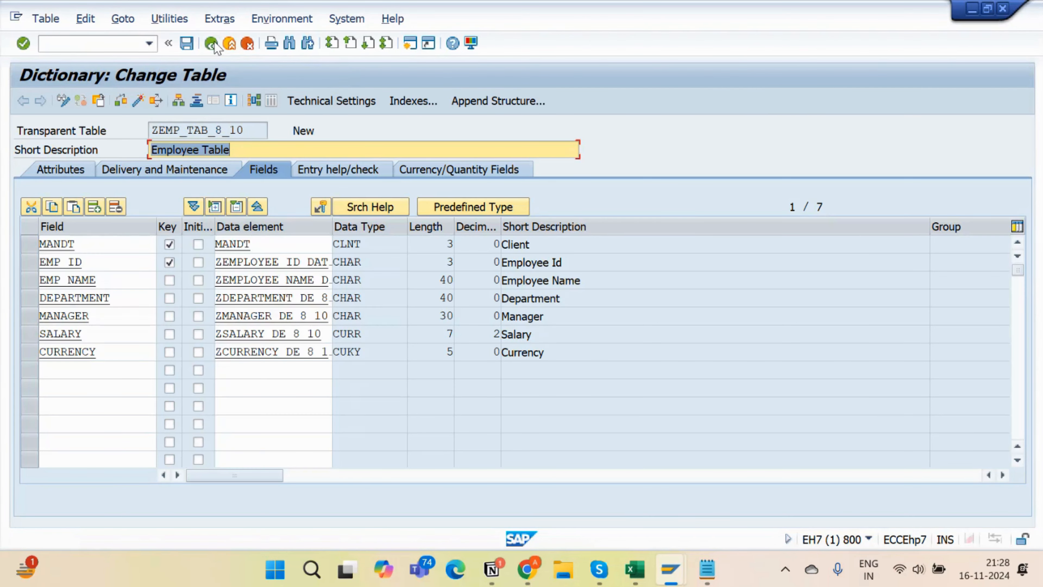
click(186, 43)
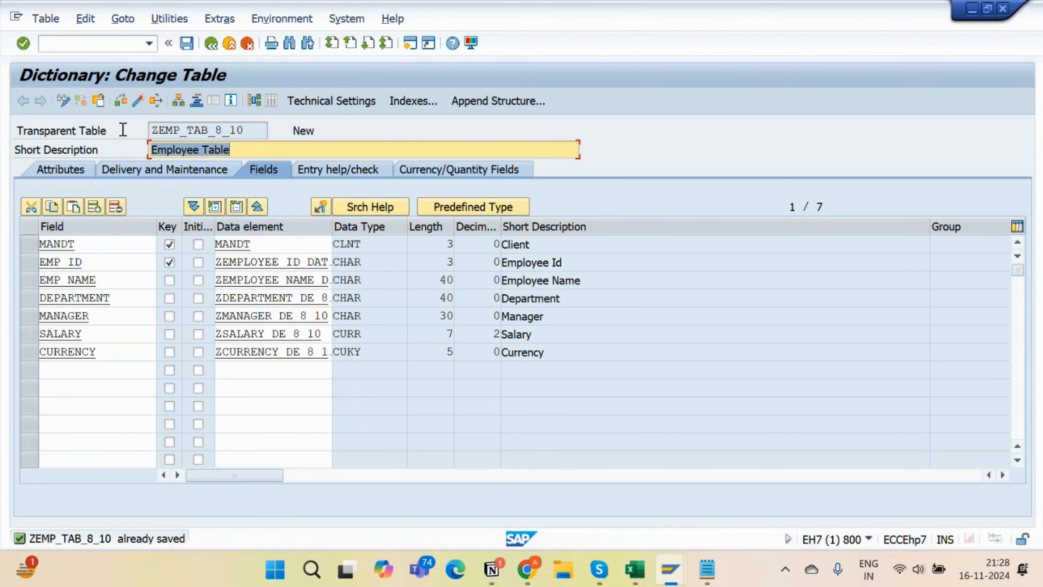
click(137, 101)
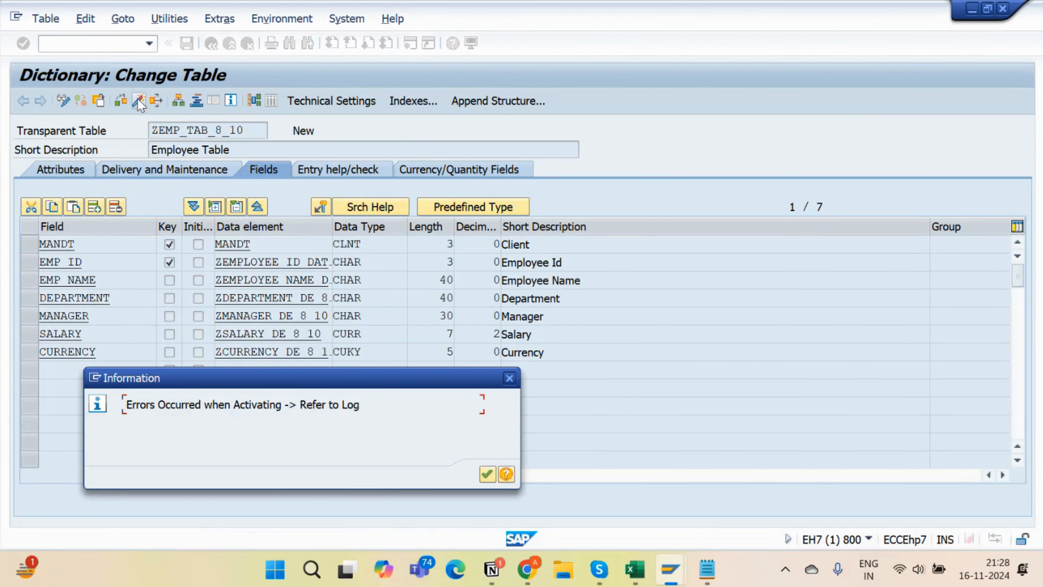
drag(293, 370, 313, 221)
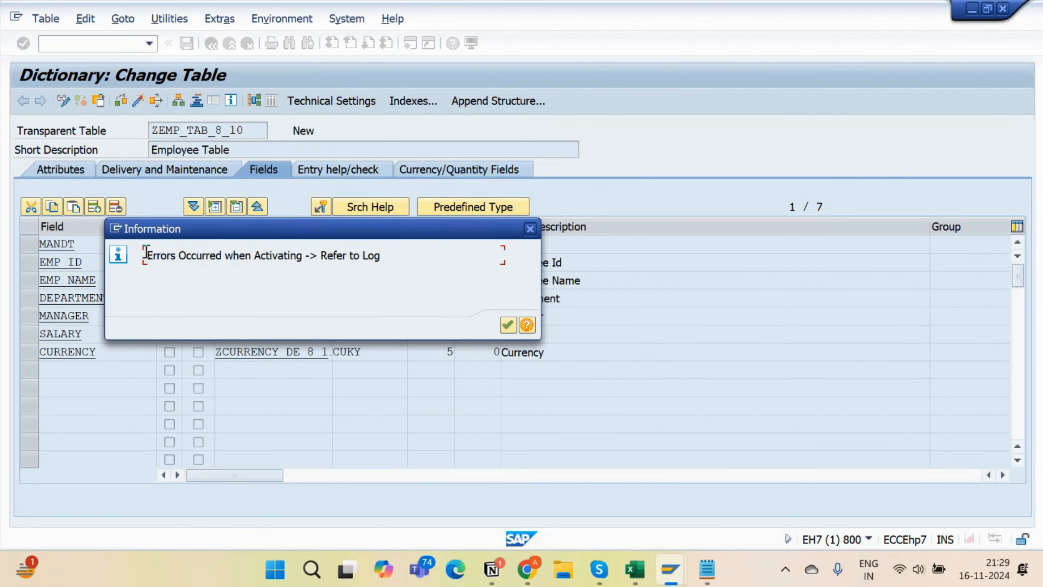
Examine the activation log of table ZEMP_TAB_8_10 and return to the table definition
drag(146, 256, 345, 268)
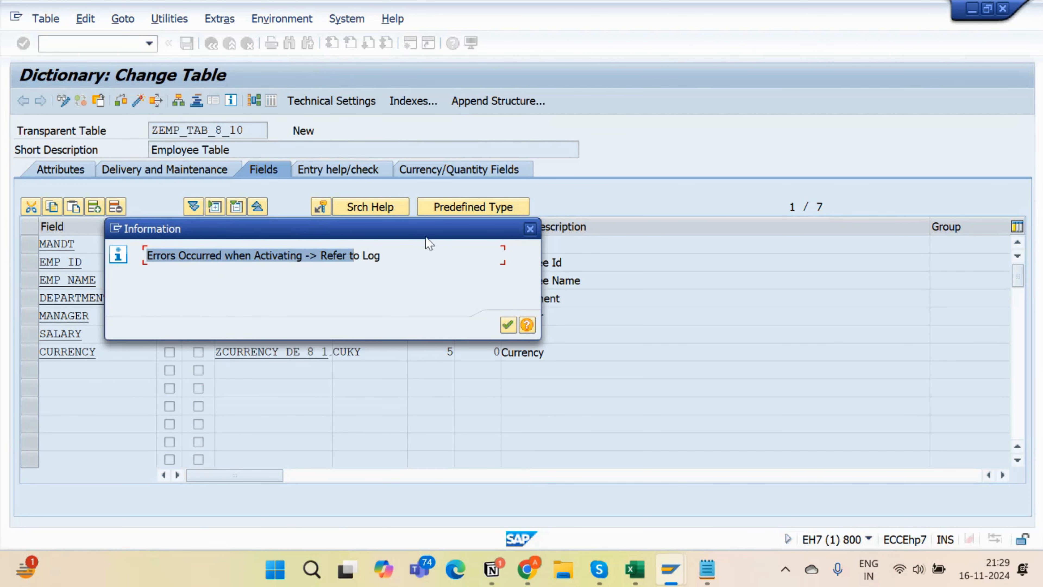
click(508, 327)
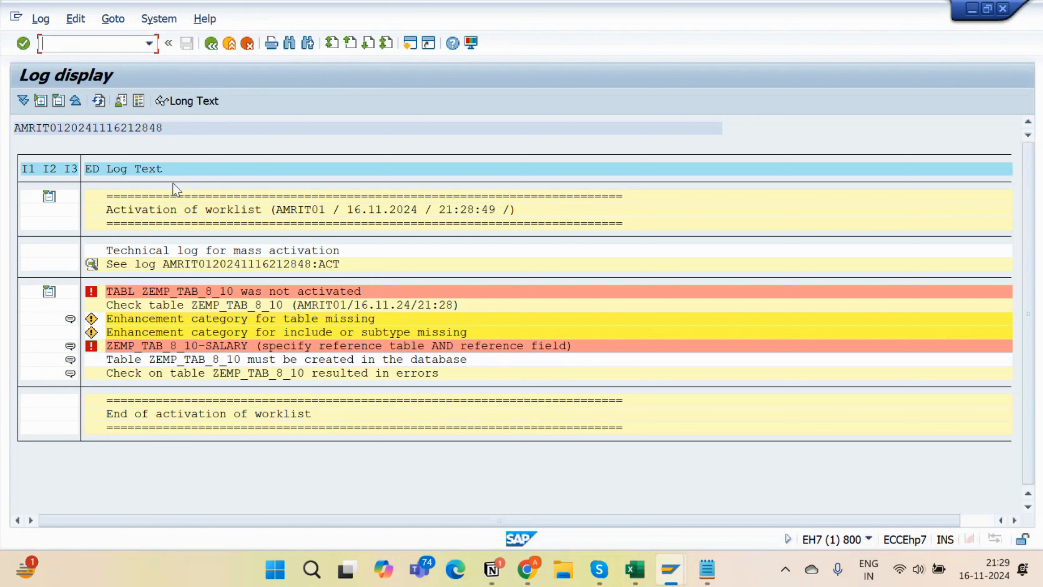
click(212, 44)
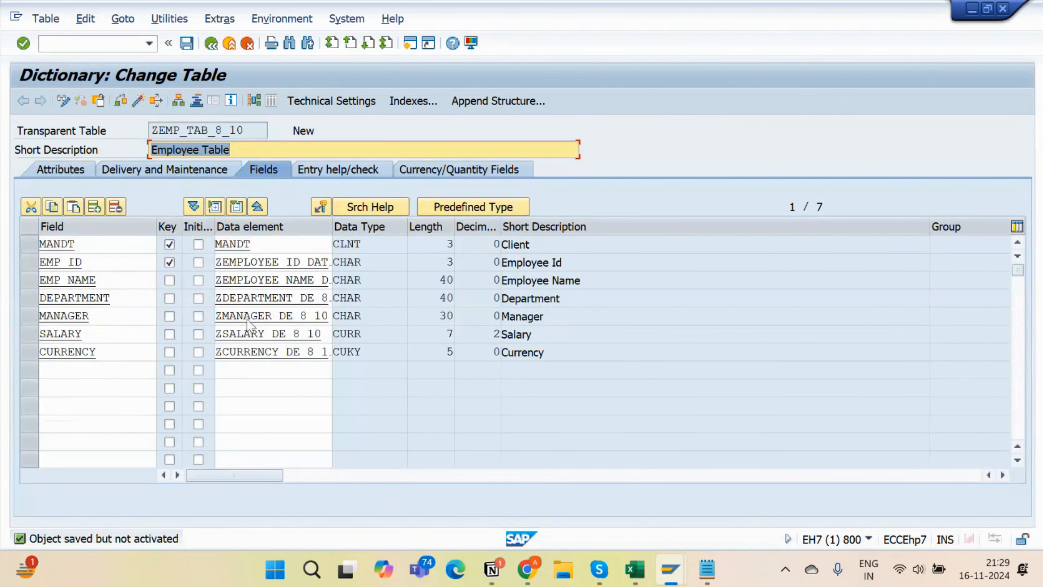
Examine the data elements and data types of the SALARY and CURRENCY fields
mouse_move(250, 334)
mouse_down()
mouse_move(353, 336)
mouse_move(312, 346)
mouse_move(237, 333)
mouse_up()
click(313, 338)
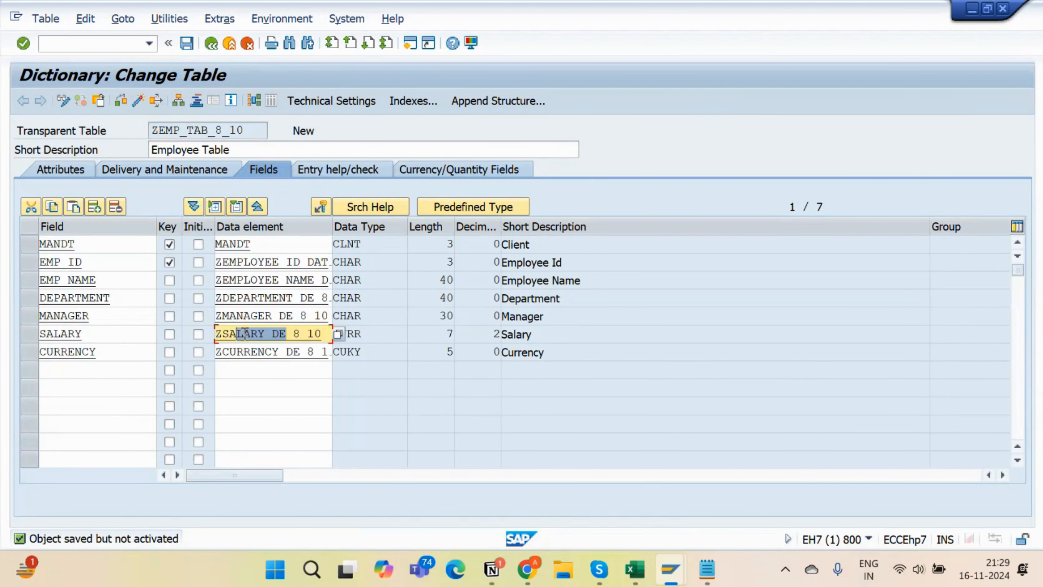
click(287, 355)
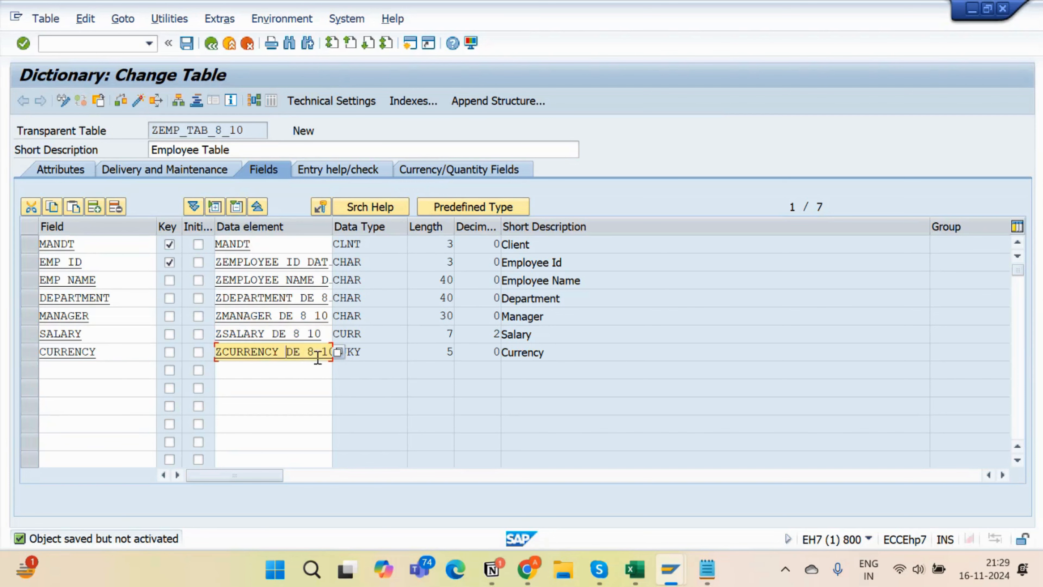
drag(317, 354, 303, 354)
drag(368, 352, 291, 356)
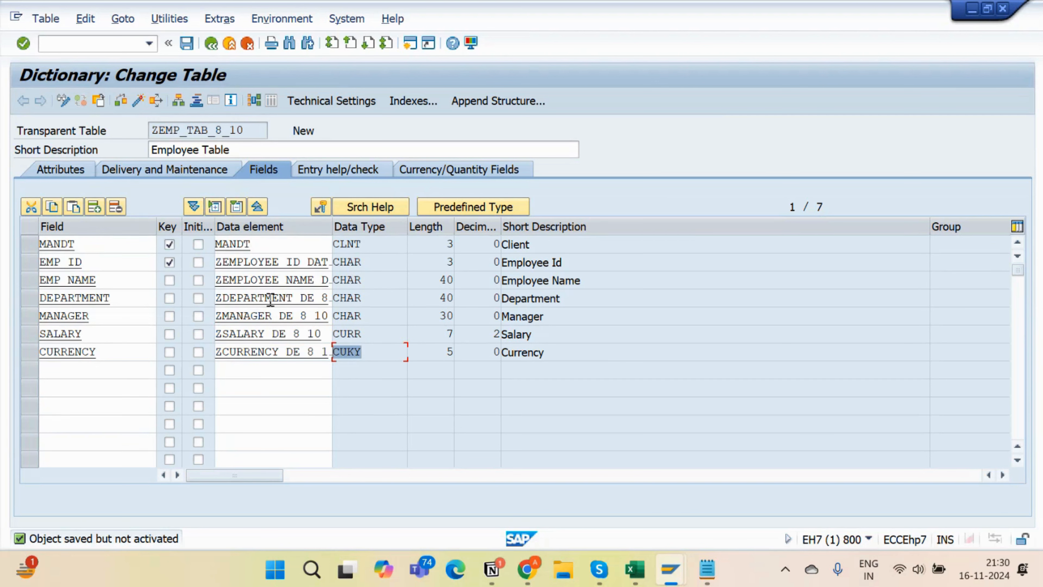
drag(265, 333, 315, 334)
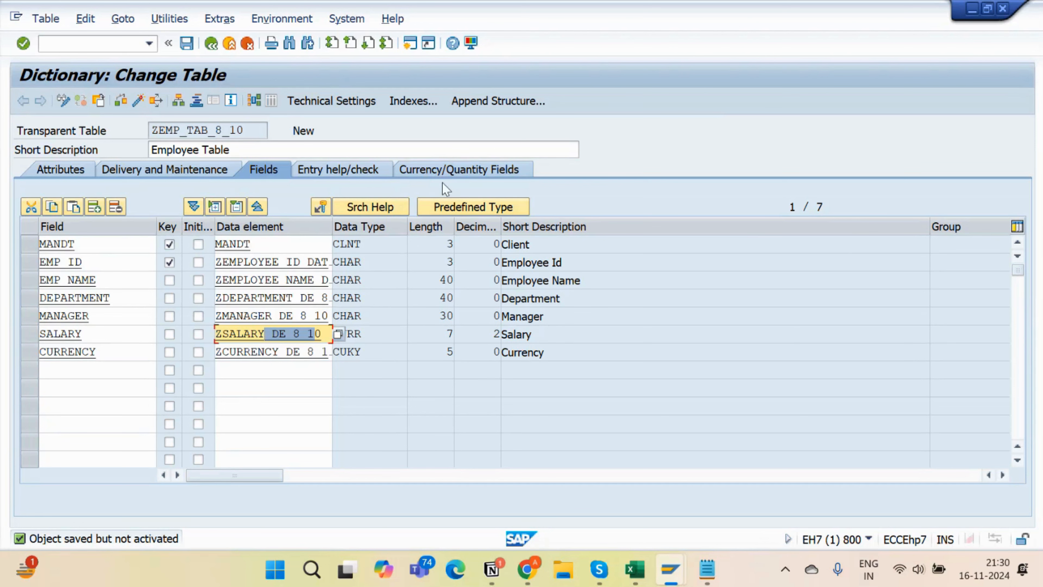
In the currency/quantity settings, widen the Data Type column and set the SALARY field's reference field to CURRENCY
click(465, 175)
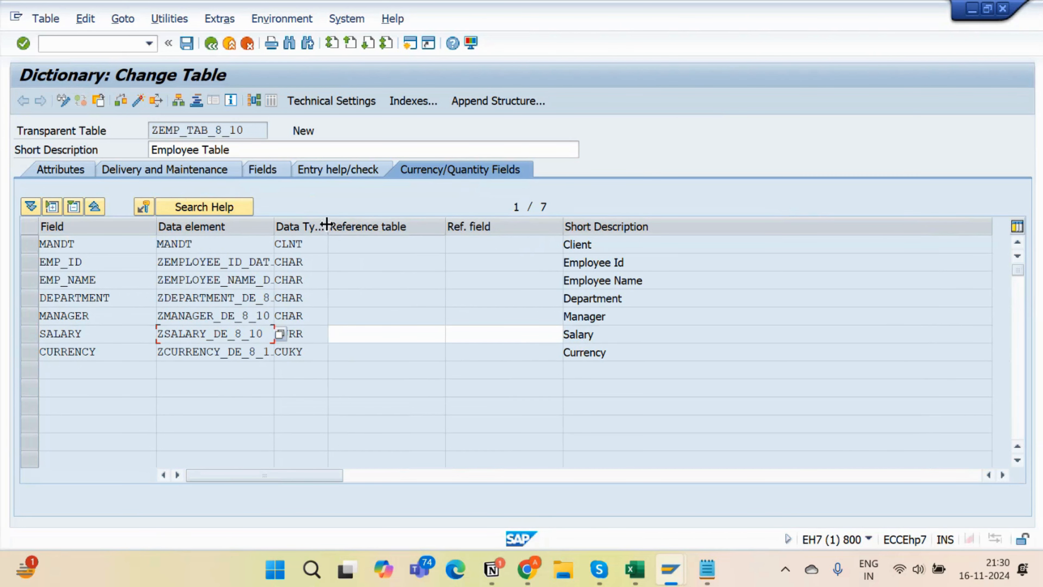
drag(327, 224, 406, 224)
click(315, 333)
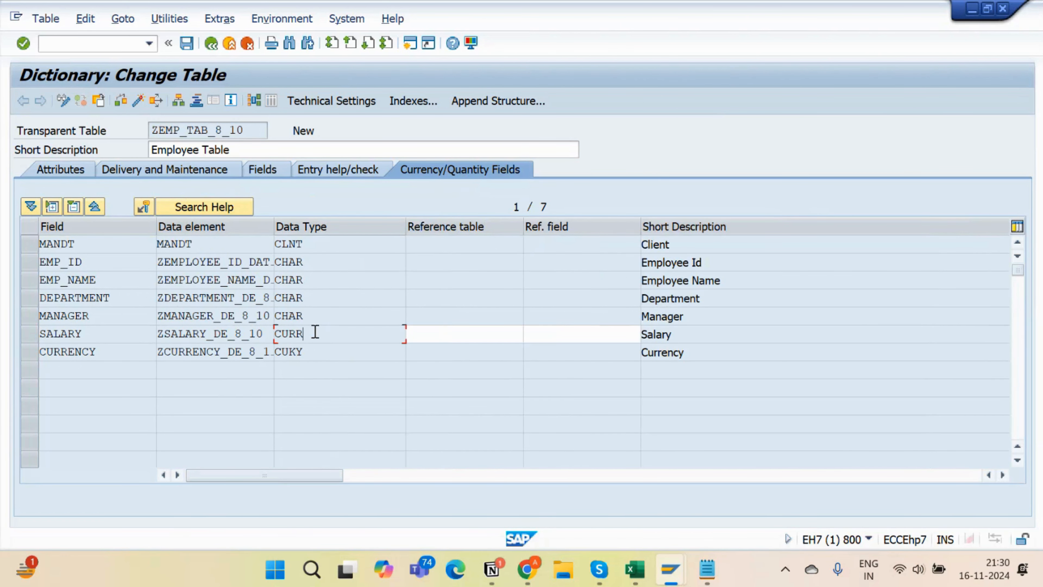
drag(315, 333, 245, 350)
click(537, 335)
text(CURRENCY)
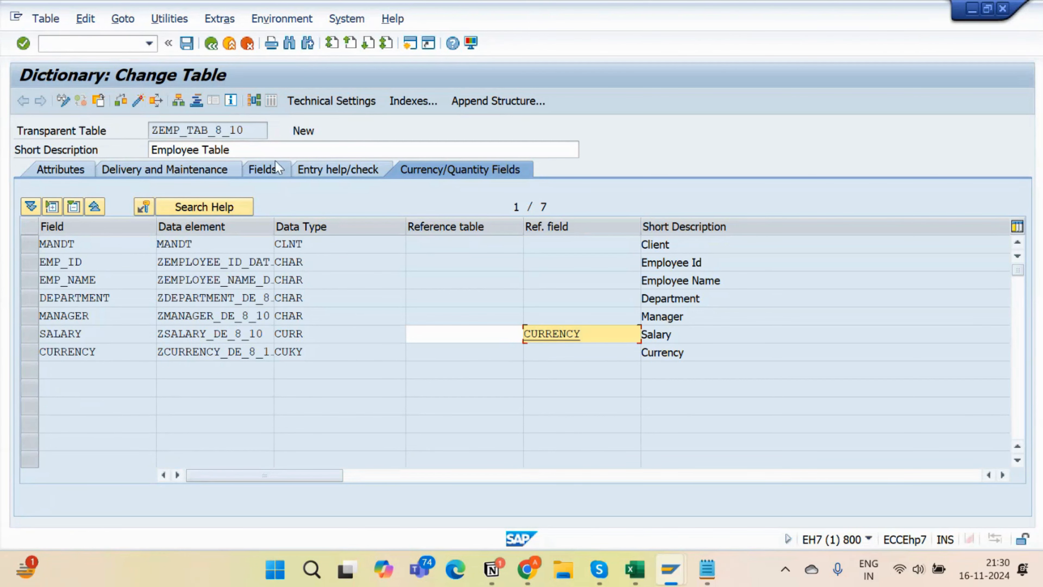
Copy the table name ZEMP_TAB_8_10 and enter it as the reference table of the SALARY field
click(258, 132)
drag(258, 134, 69, 159)
key(ctrl+c)
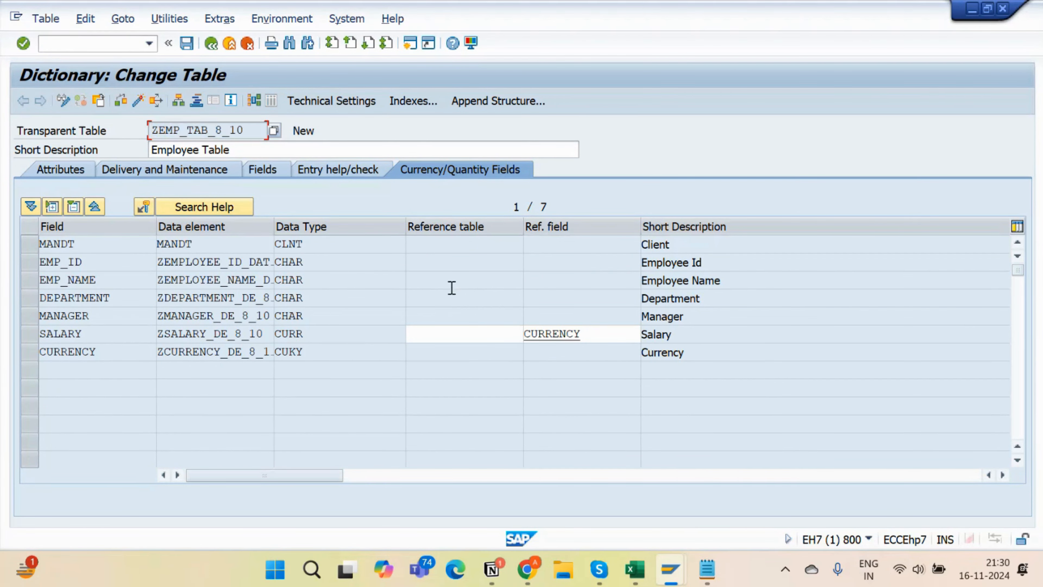
click(460, 333)
key(ctrl+v)
key(Return)
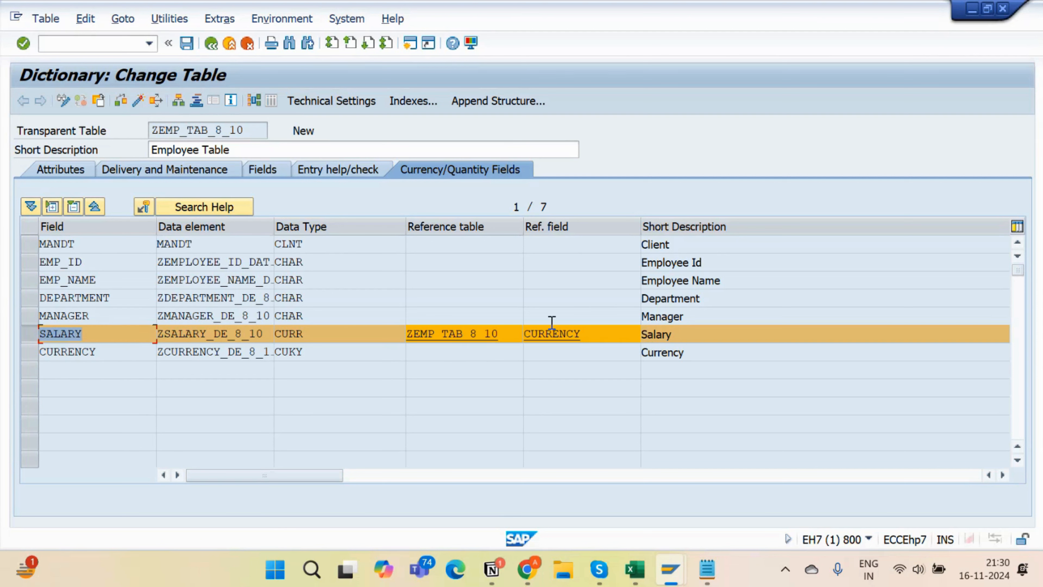
Review the SALARY field's reference table and reference field against its data type and the transparent table name
click(579, 334)
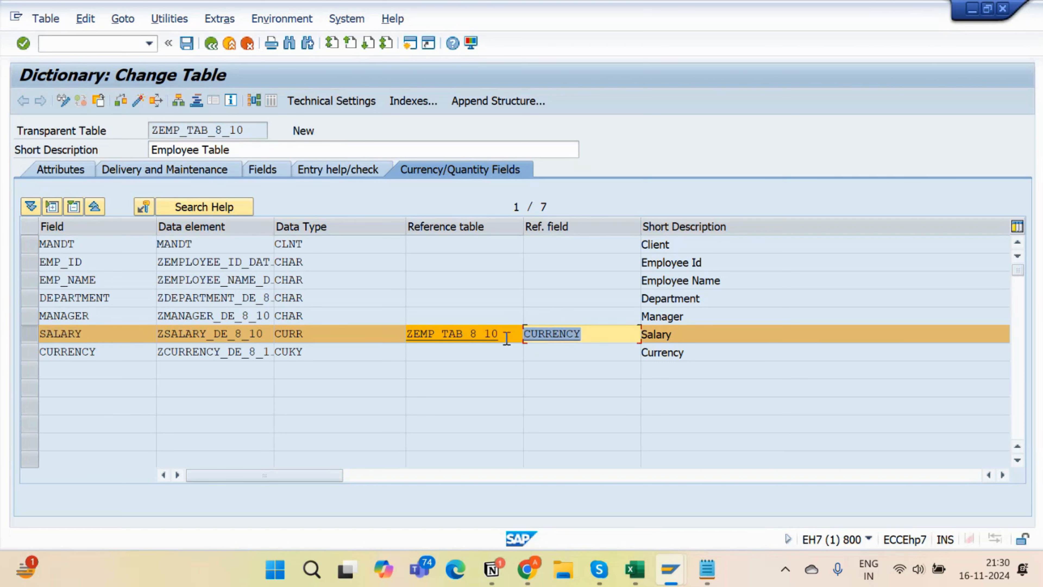
drag(507, 334, 448, 339)
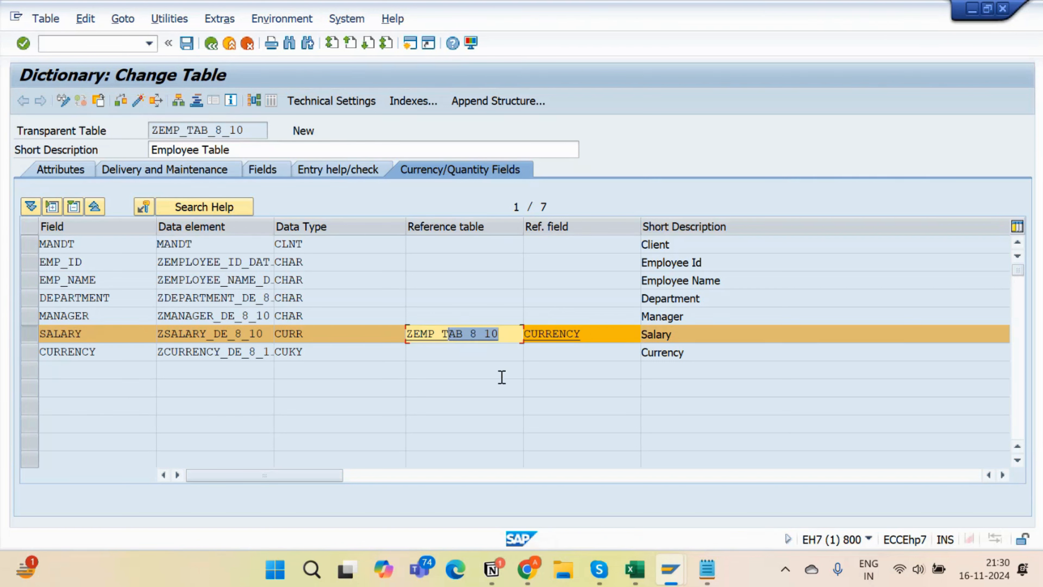
click(596, 337)
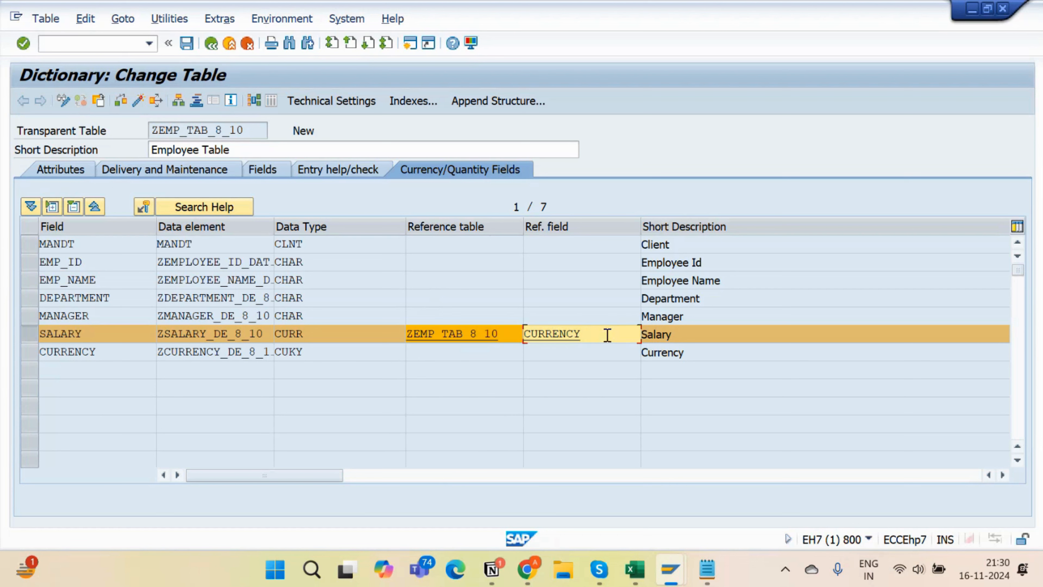
drag(607, 335, 388, 340)
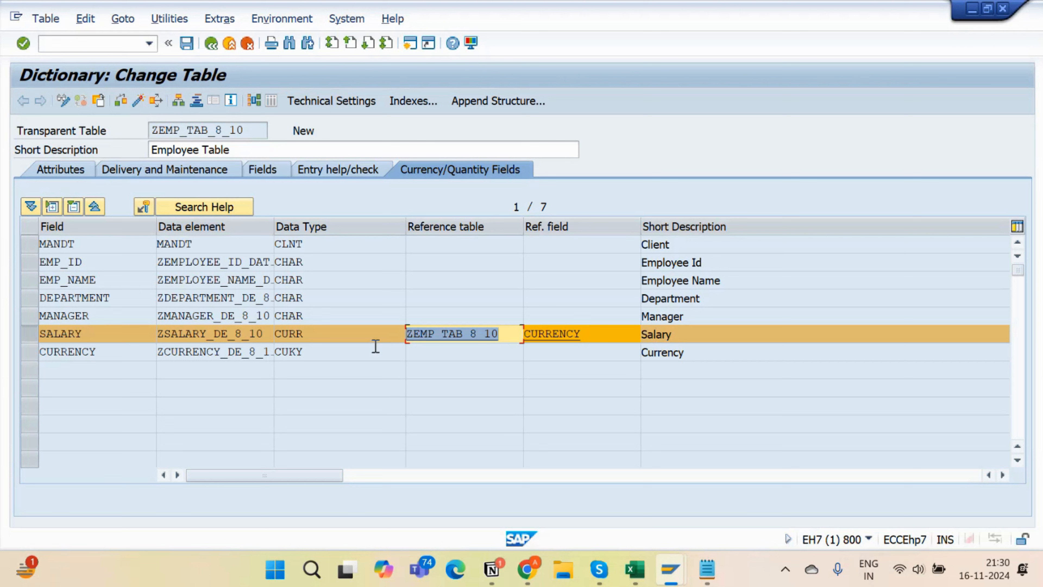
drag(324, 333, 231, 339)
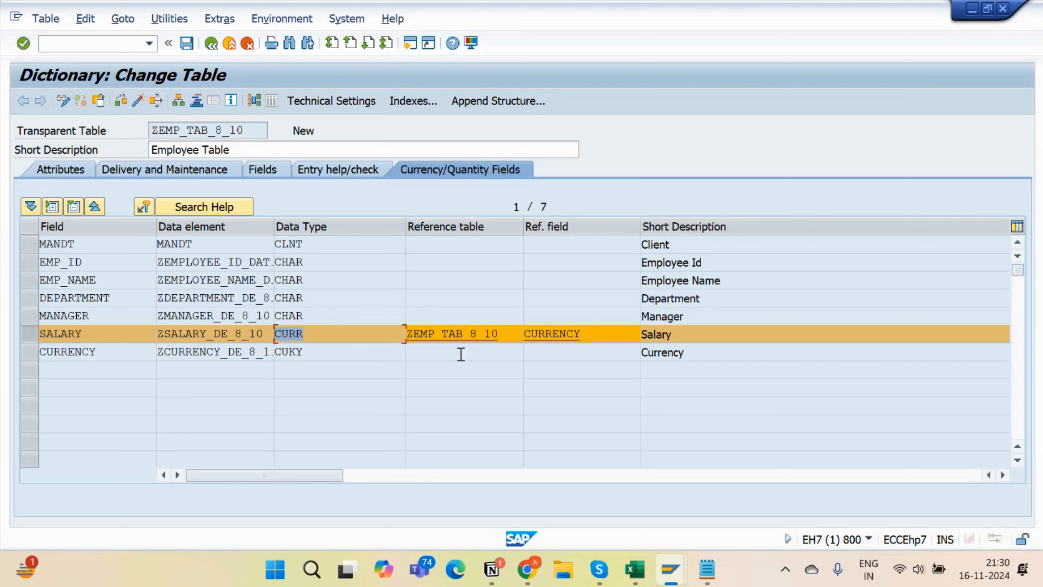
drag(515, 334, 393, 335)
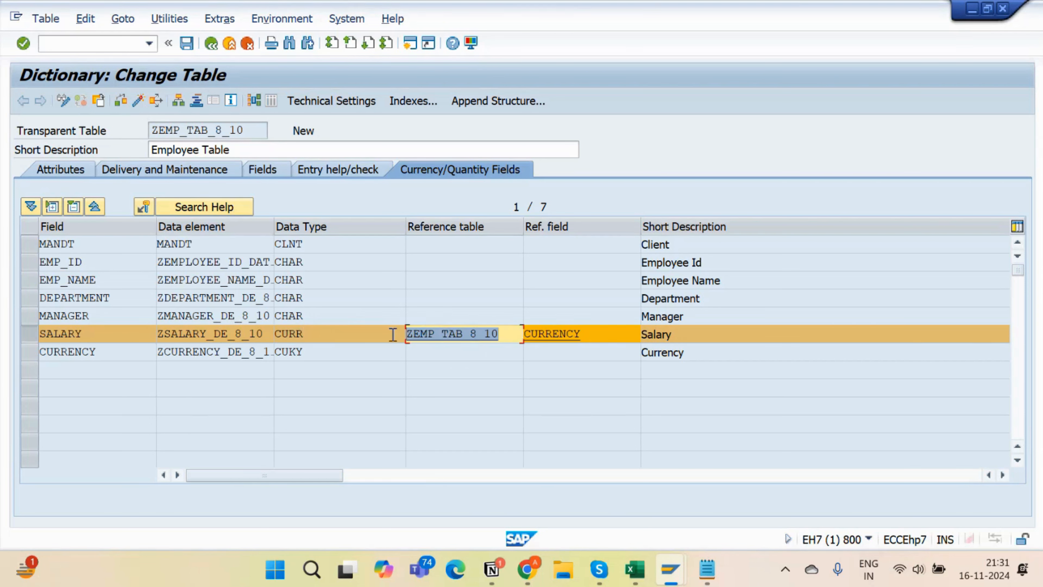
drag(629, 334, 348, 343)
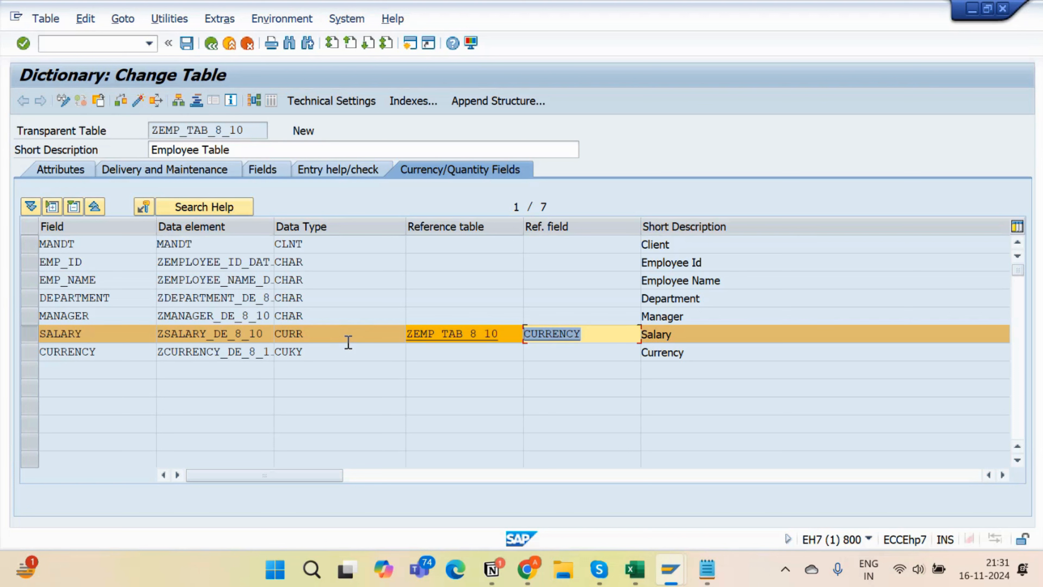
drag(509, 333, 361, 370)
click(312, 333)
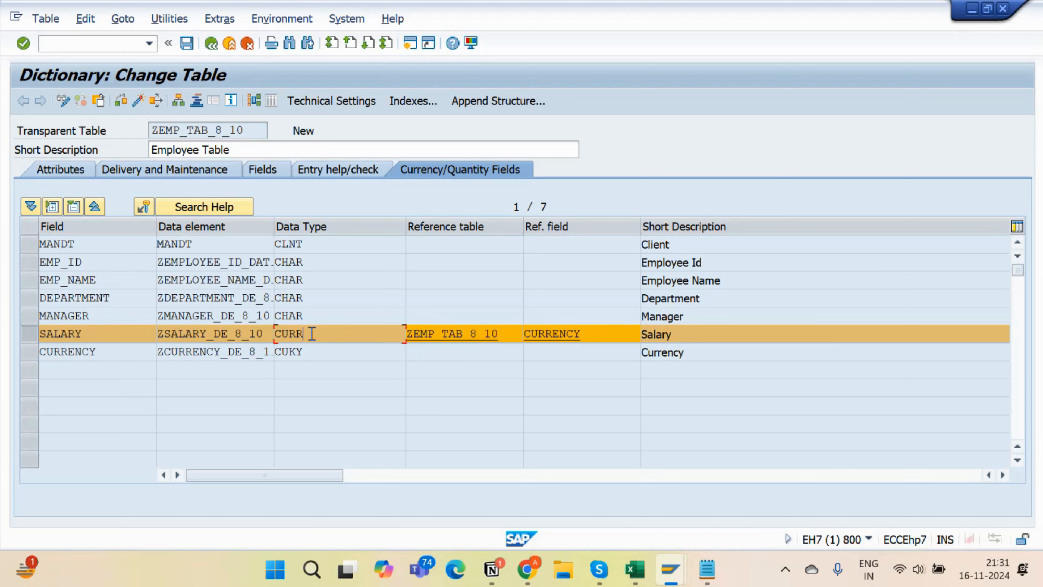
drag(333, 347, 269, 351)
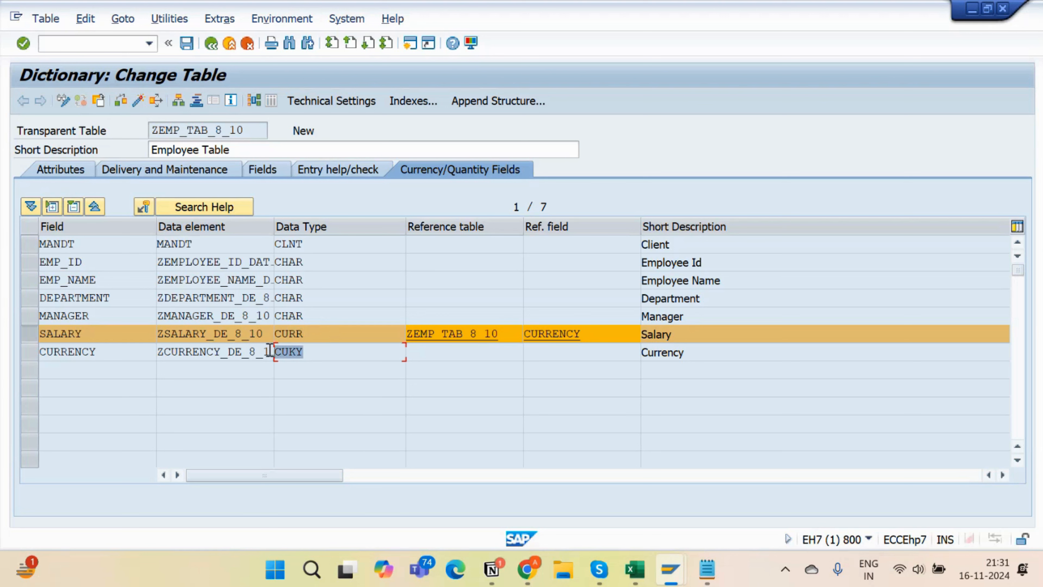
drag(324, 333, 273, 333)
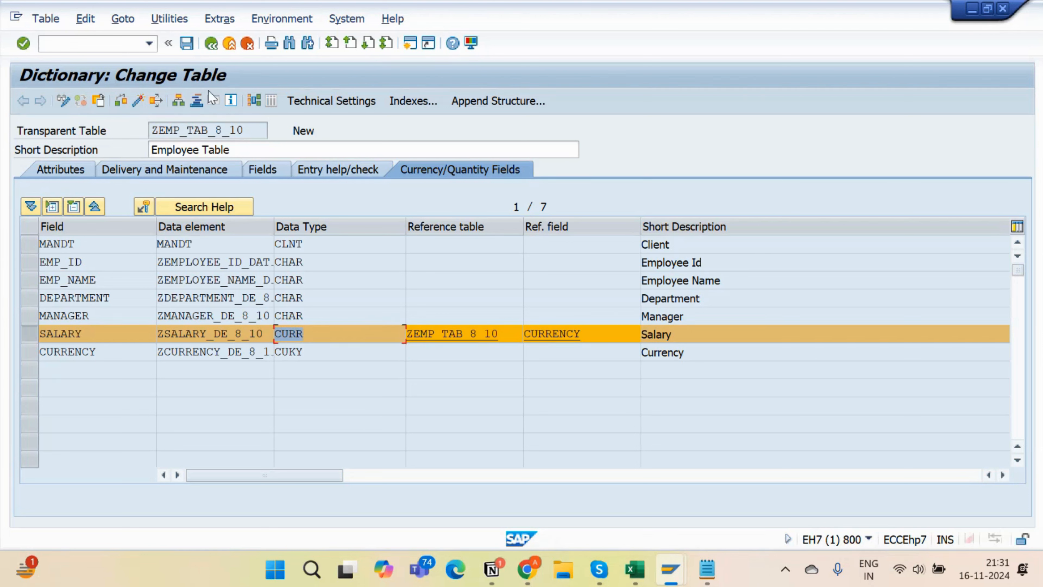
drag(244, 131, 132, 142)
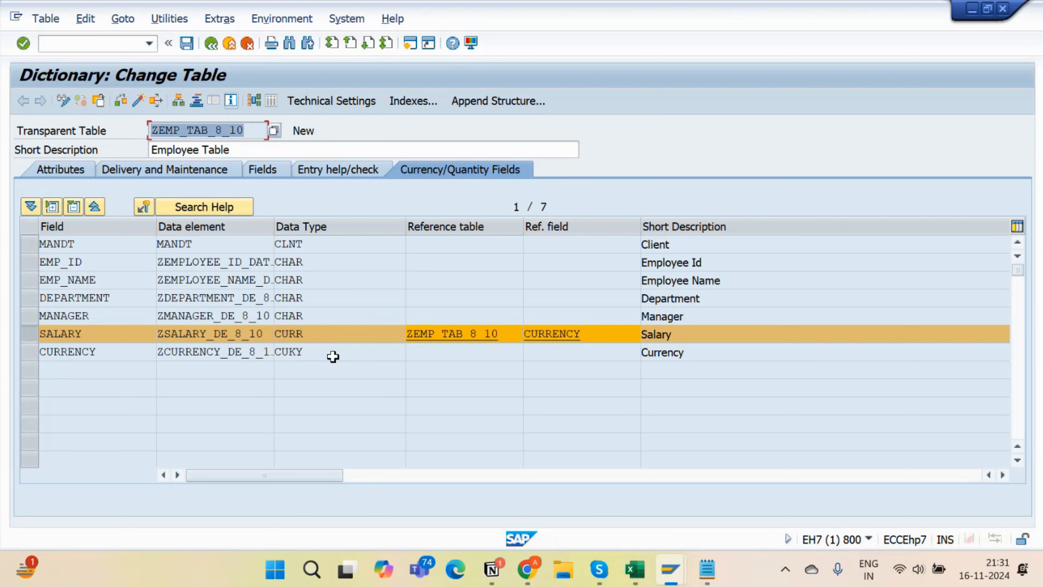
click(30, 334)
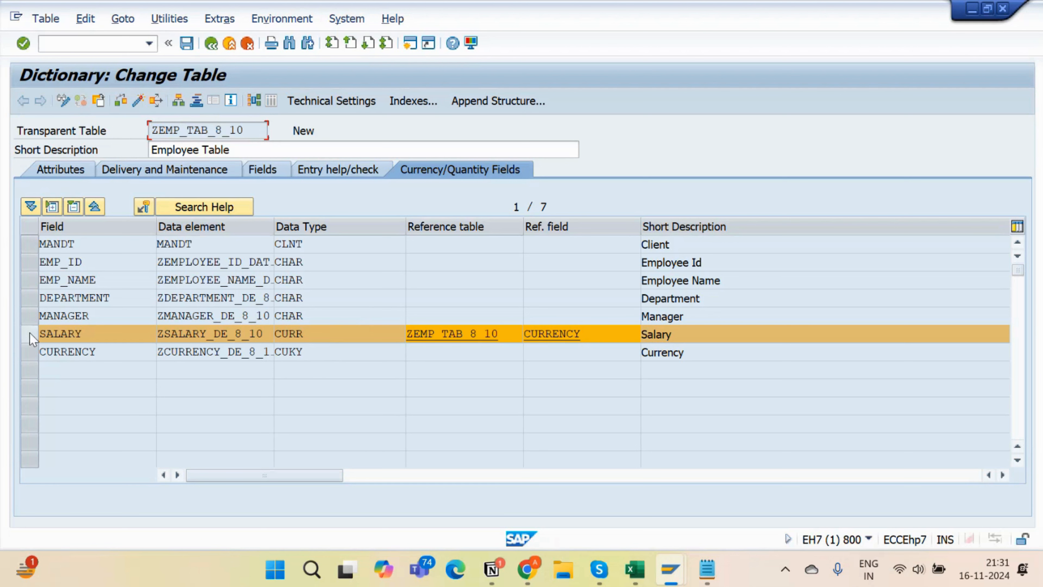
click(30, 339)
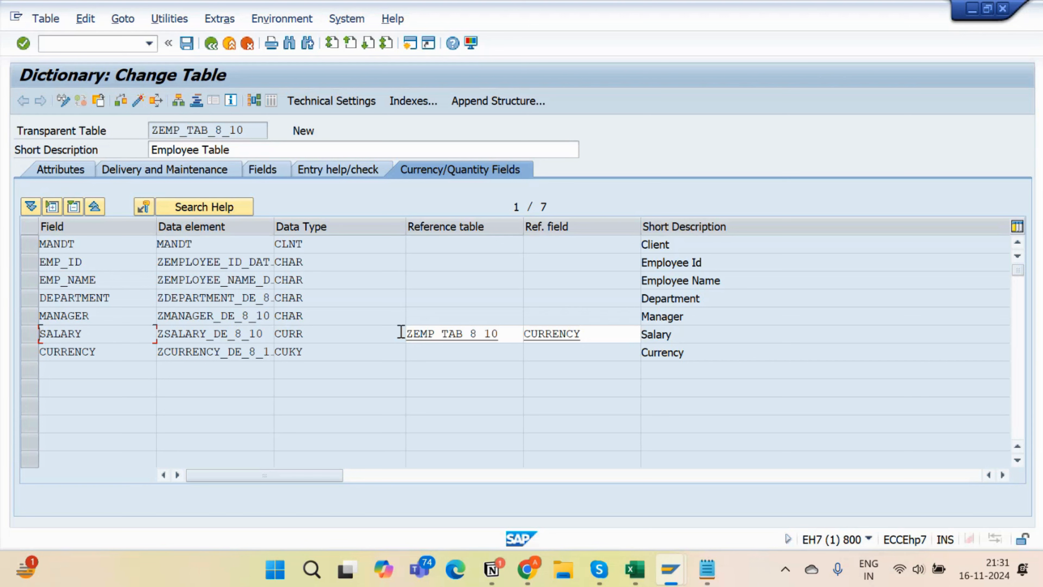
Compare the CURRENCY field and its data type with the reference entries assigned to SALARY
drag(305, 352, 242, 352)
click(315, 353)
click(30, 352)
drag(106, 353, 24, 355)
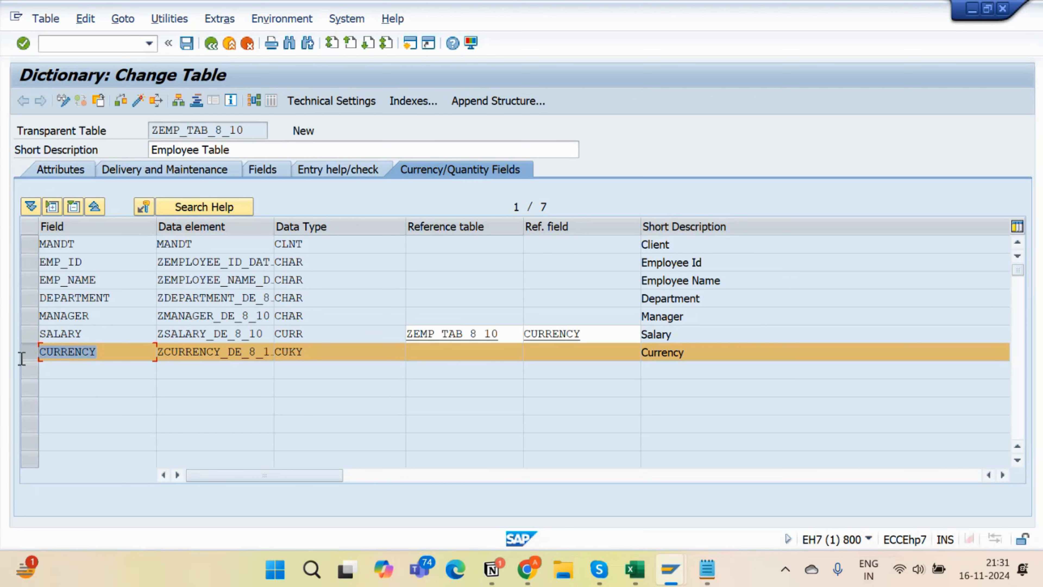
drag(616, 338, 511, 339)
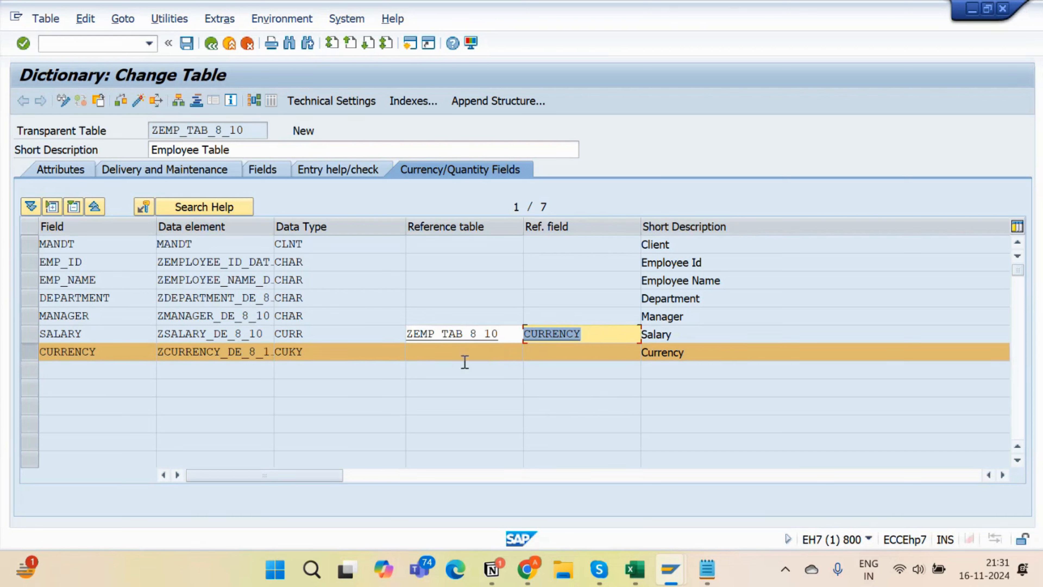
click(25, 355)
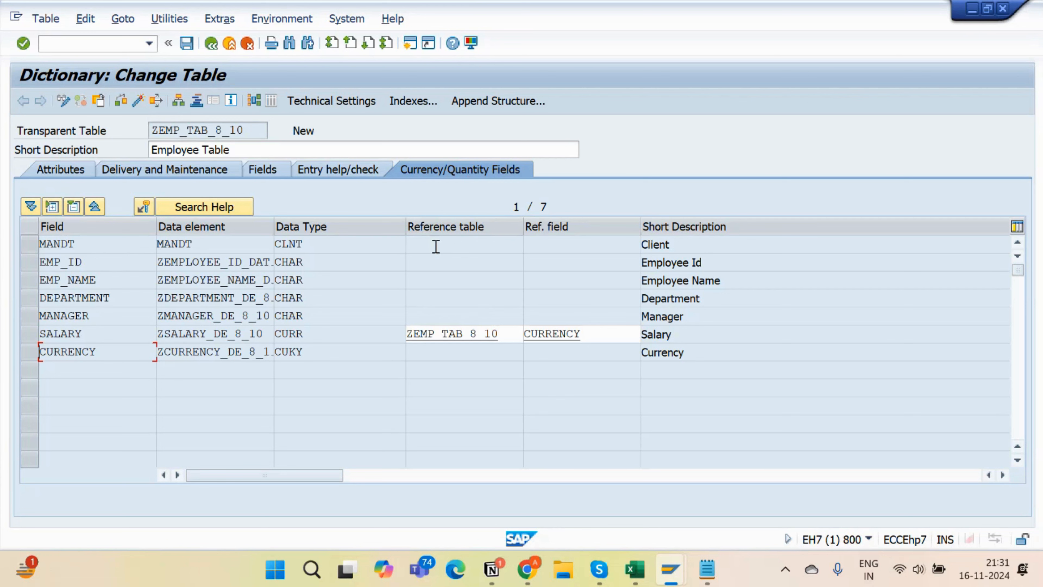
drag(329, 352, 237, 367)
drag(321, 336, 262, 349)
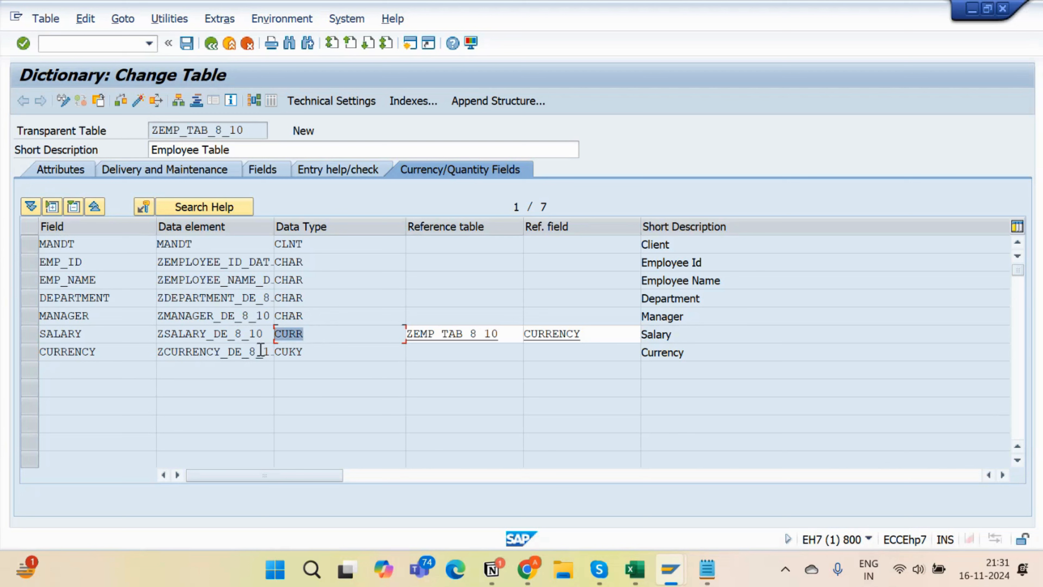
drag(600, 335, 466, 354)
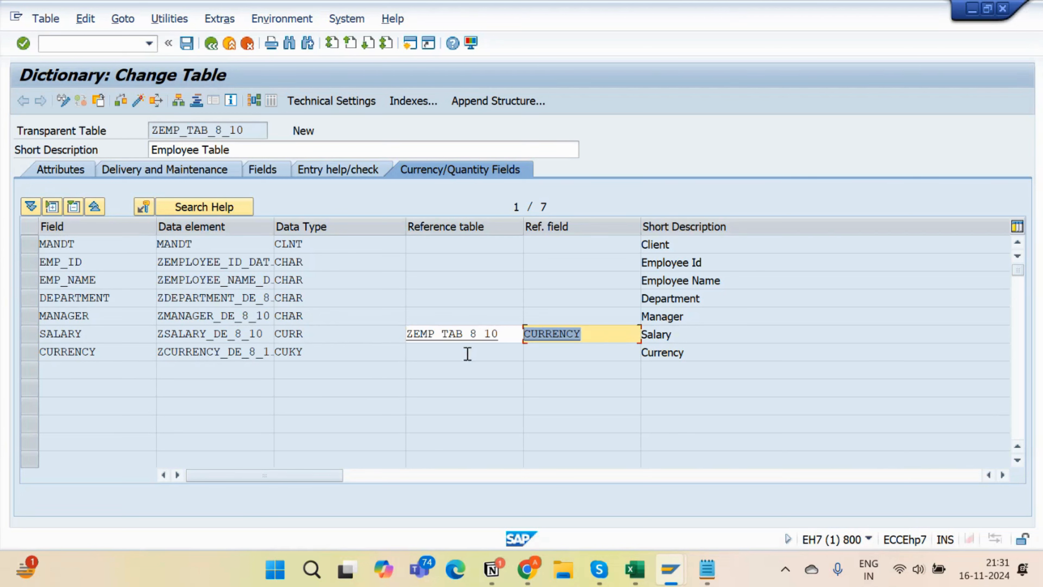
click(379, 359)
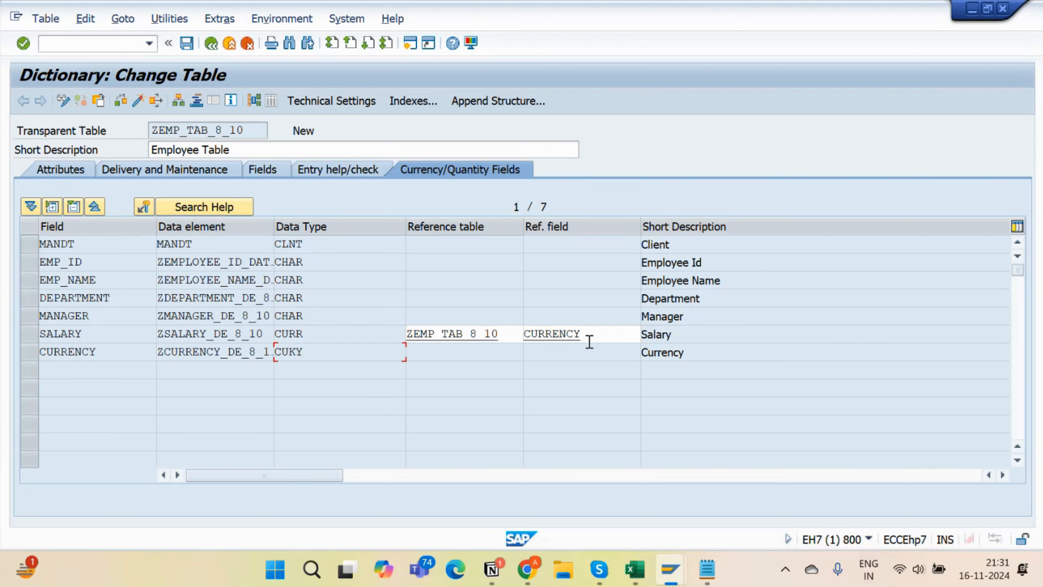
drag(509, 334, 408, 334)
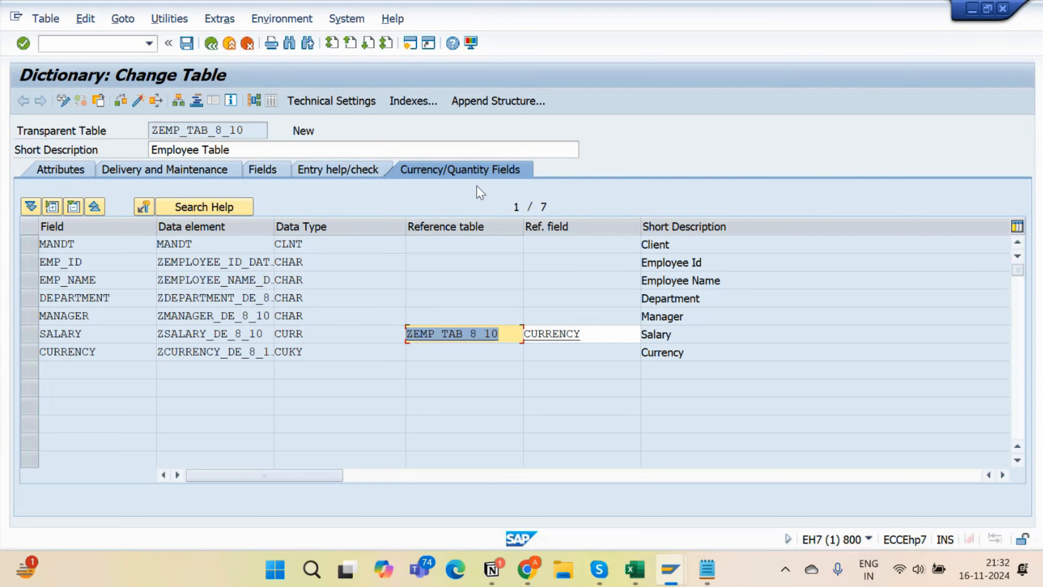
Examine the SALARY field's CURR data type and highlight the whole SALARY row
click(342, 336)
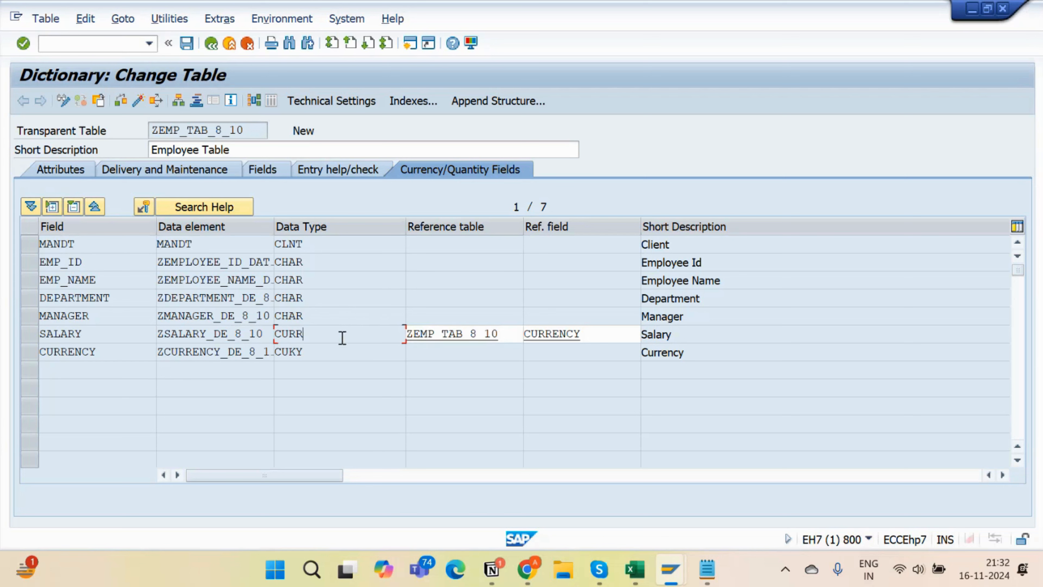
drag(342, 336, 223, 348)
click(352, 332)
drag(351, 331, 212, 353)
drag(337, 339, 213, 360)
drag(311, 320, 172, 349)
drag(362, 331, 251, 350)
drag(323, 329, 222, 342)
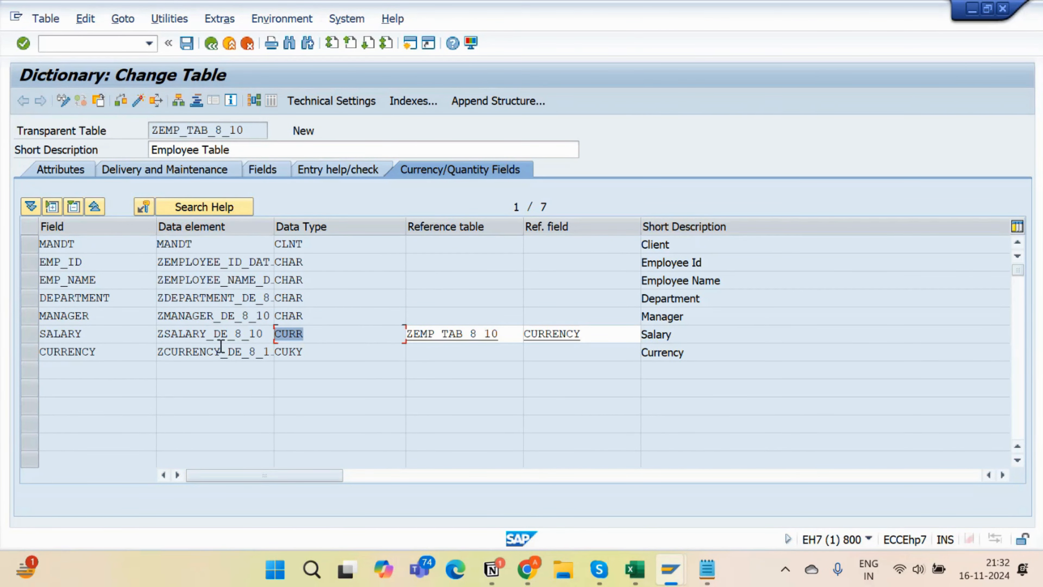
click(355, 342)
click(32, 332)
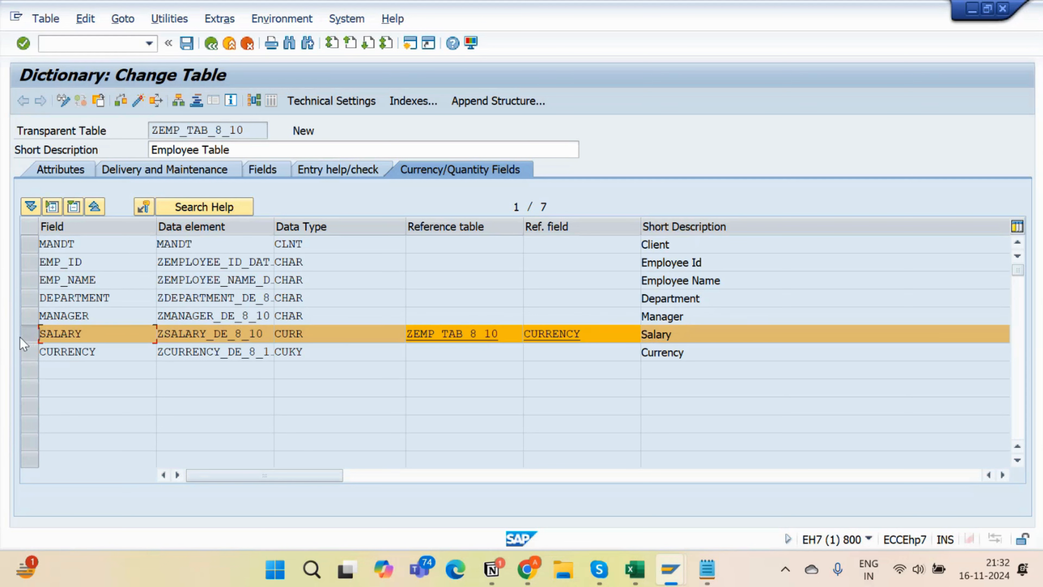
Compare the SALARY and CURRENCY fields with their data elements, widening the data element column to show the full names
click(28, 334)
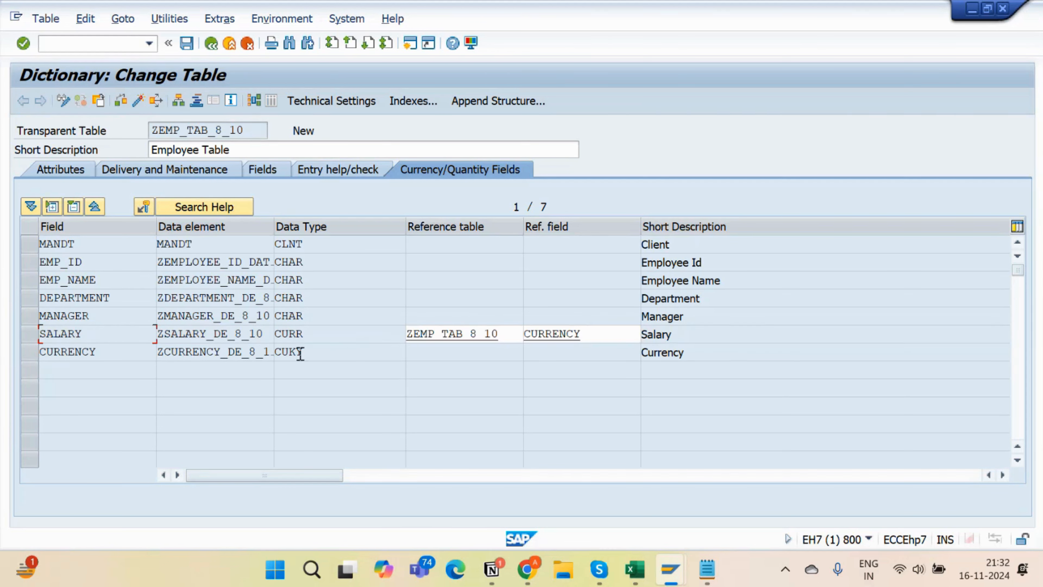
drag(102, 336, 41, 339)
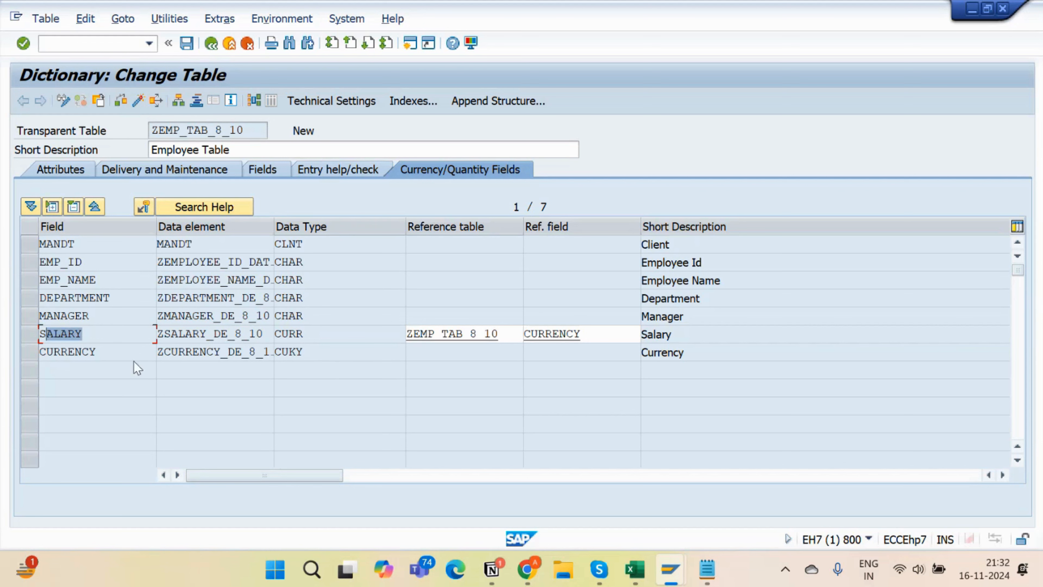
drag(99, 354, 32, 356)
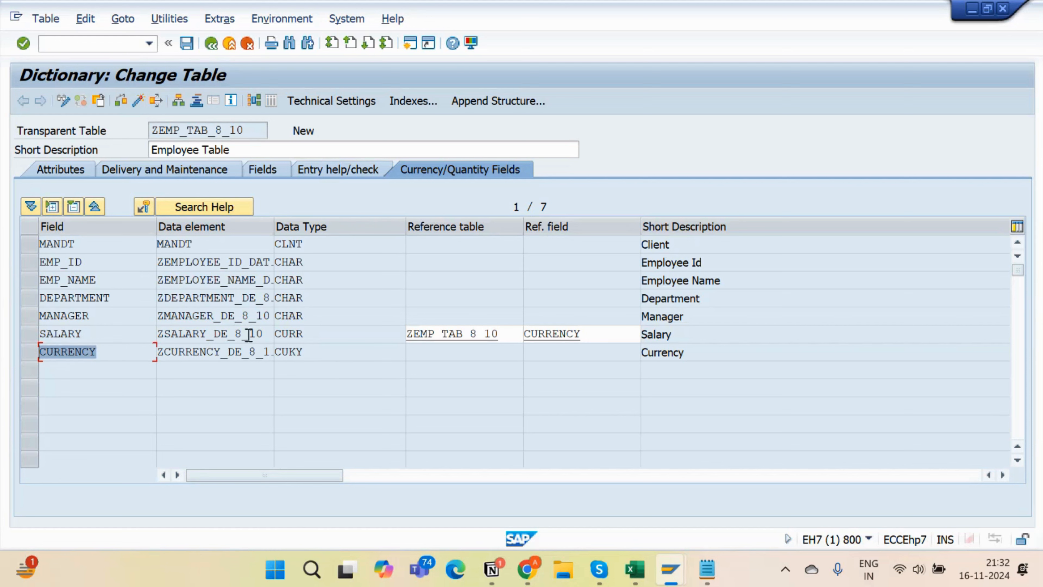
drag(263, 334, 132, 346)
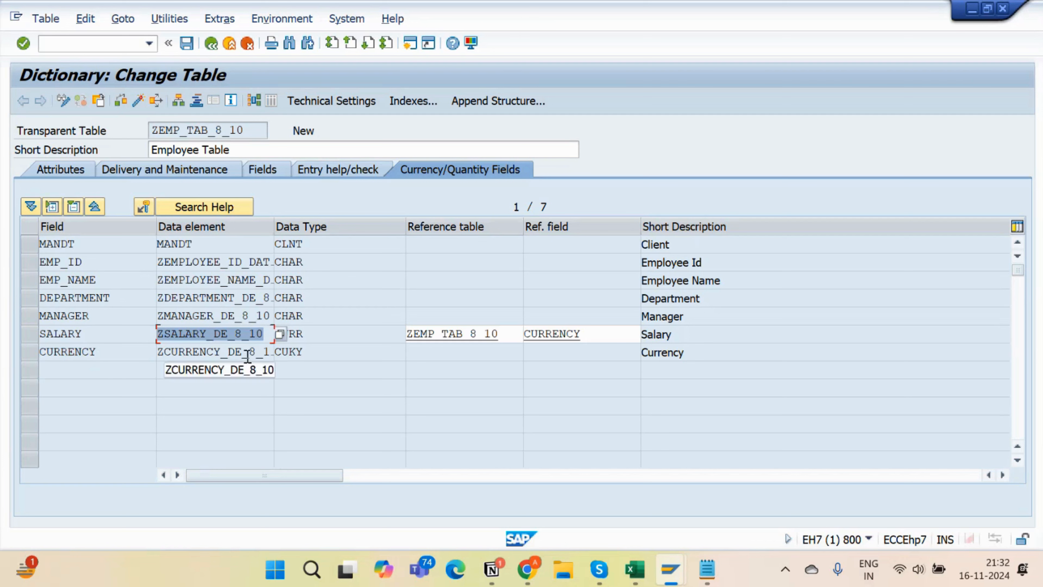
drag(248, 353, 143, 361)
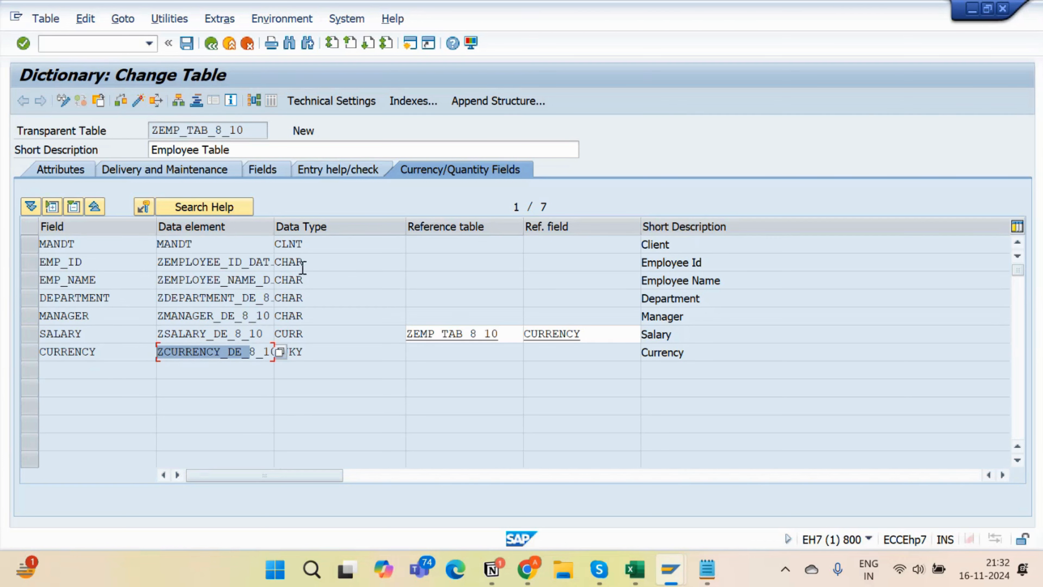
drag(274, 226, 316, 225)
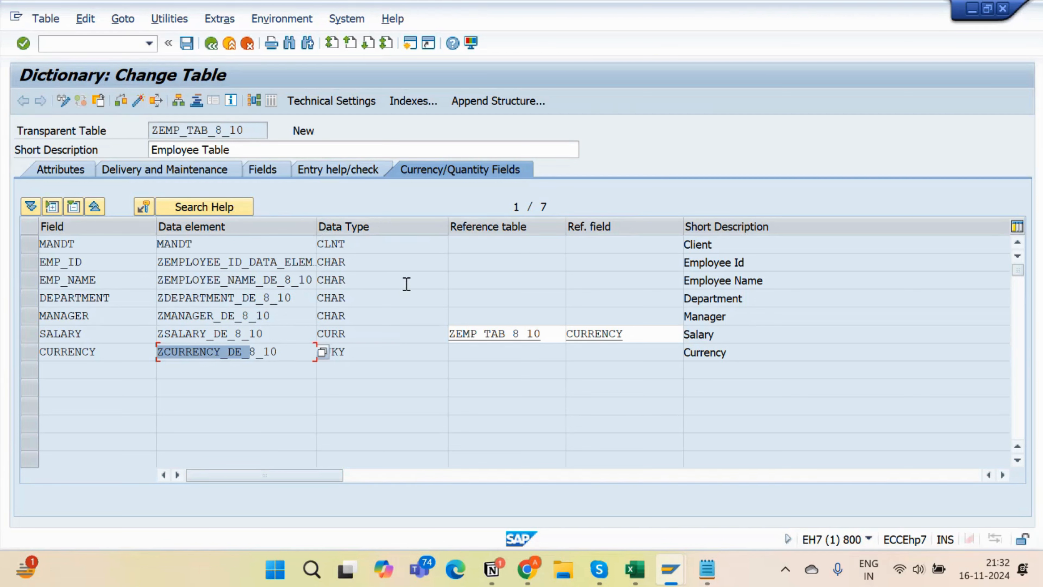
Return to the field definitions, run a consistency check on the table with saving, and view the check log before going back
click(263, 170)
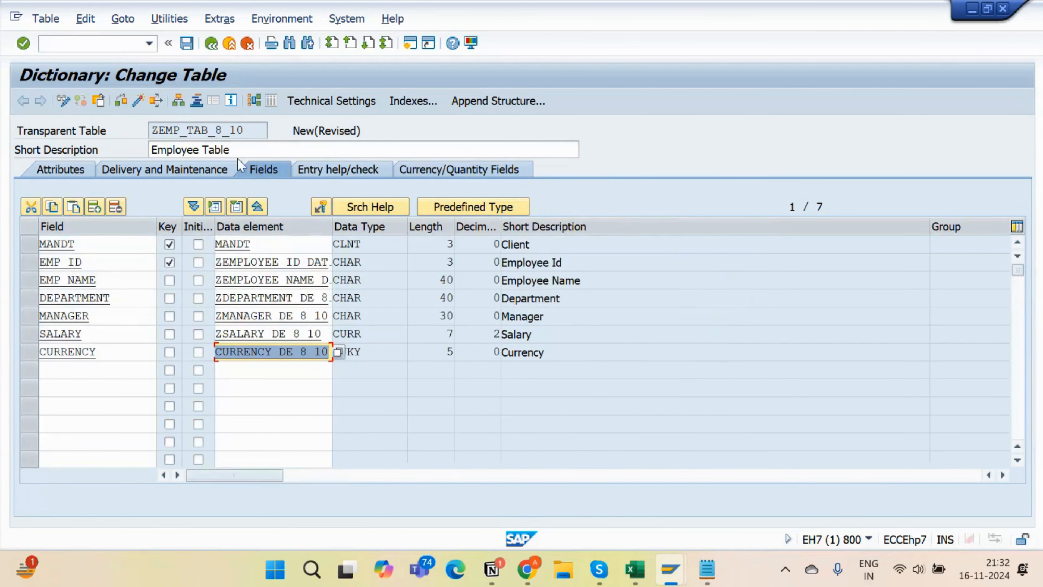
click(120, 103)
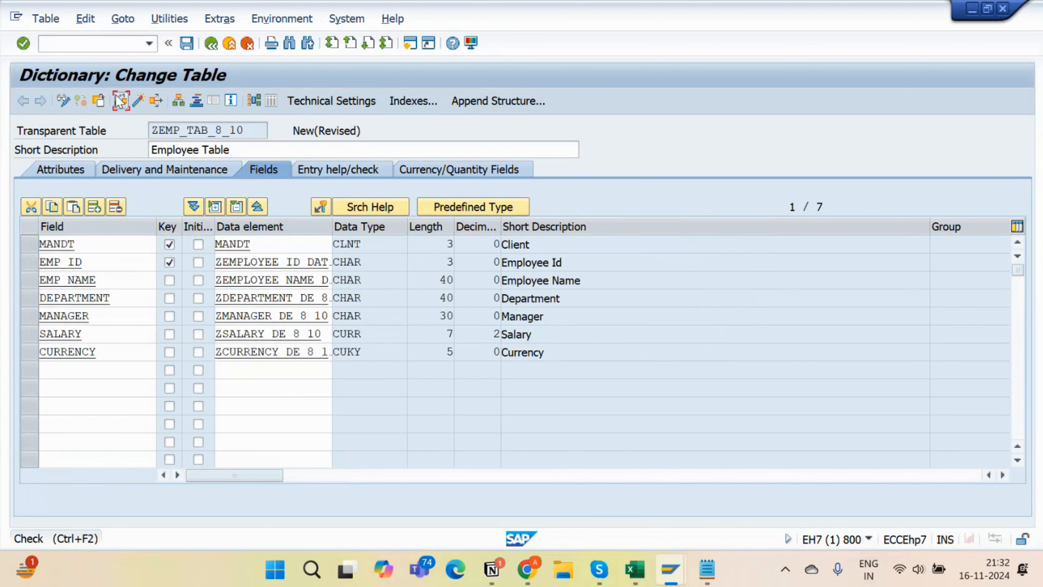
click(252, 346)
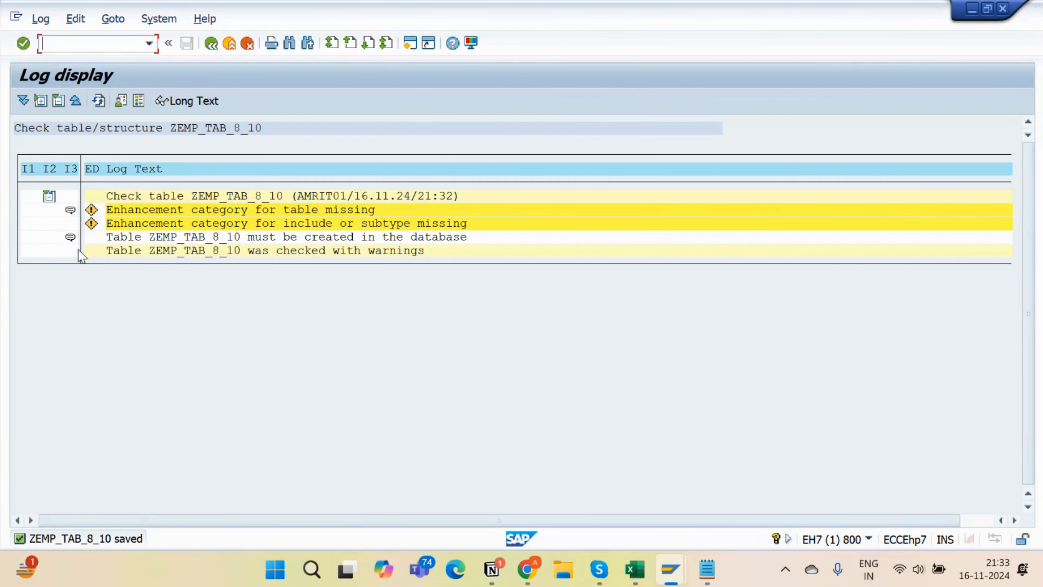
click(210, 44)
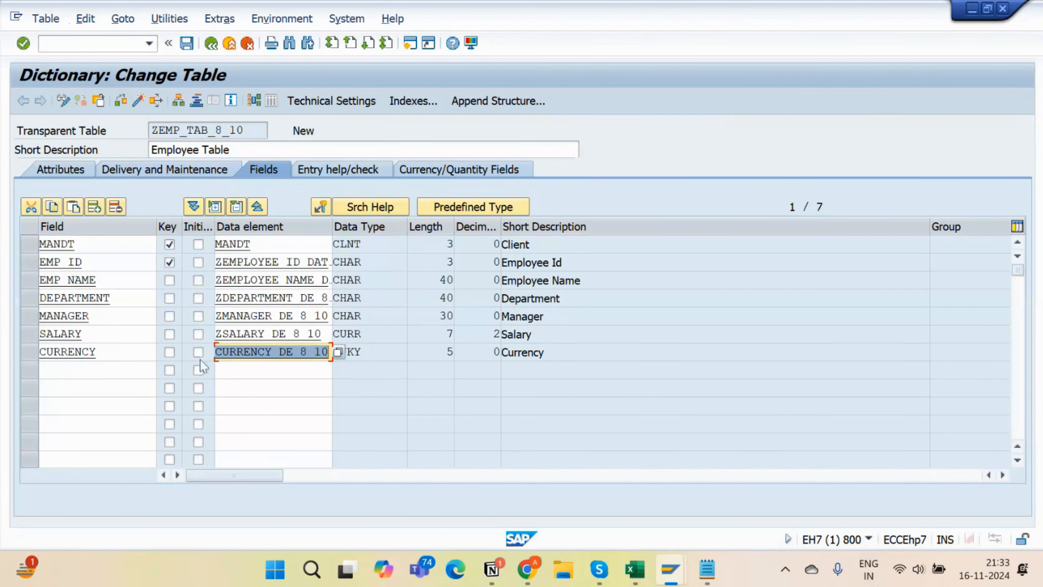
Activate table ZEMP_TAB_8_10, display the activation log, and return to check the table's status
click(138, 101)
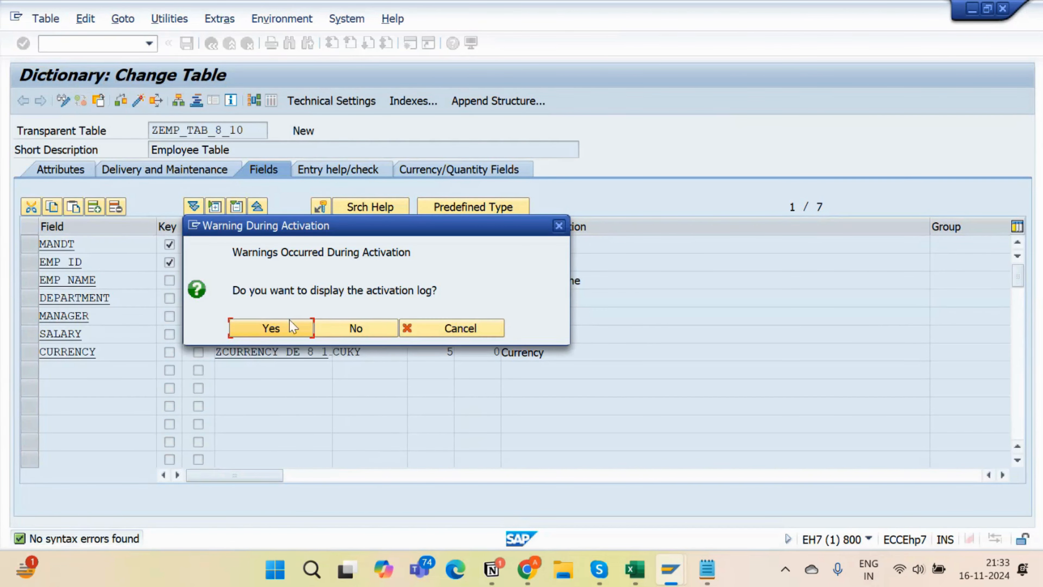
click(285, 326)
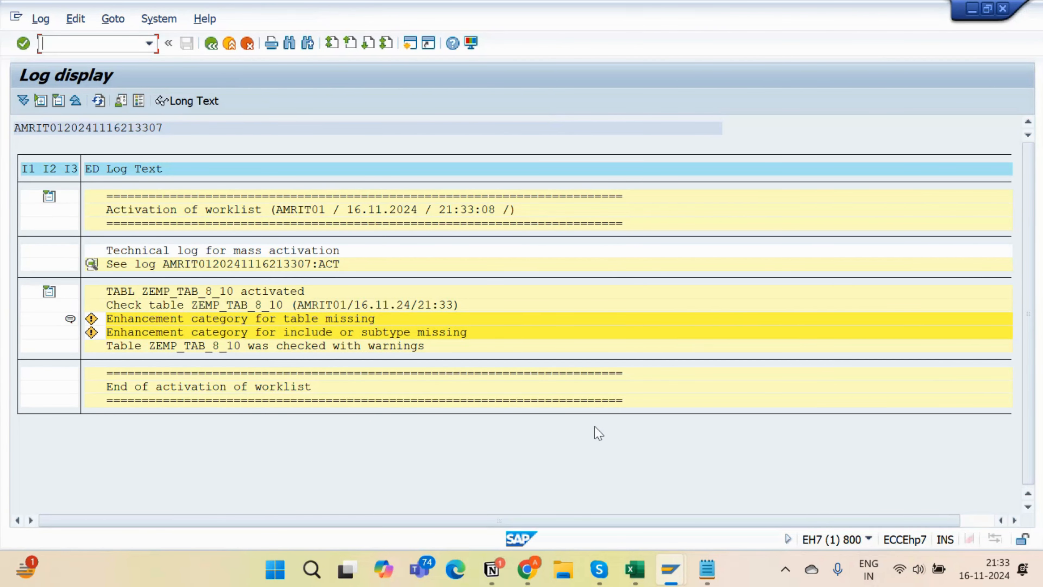
click(211, 43)
drag(293, 131, 325, 131)
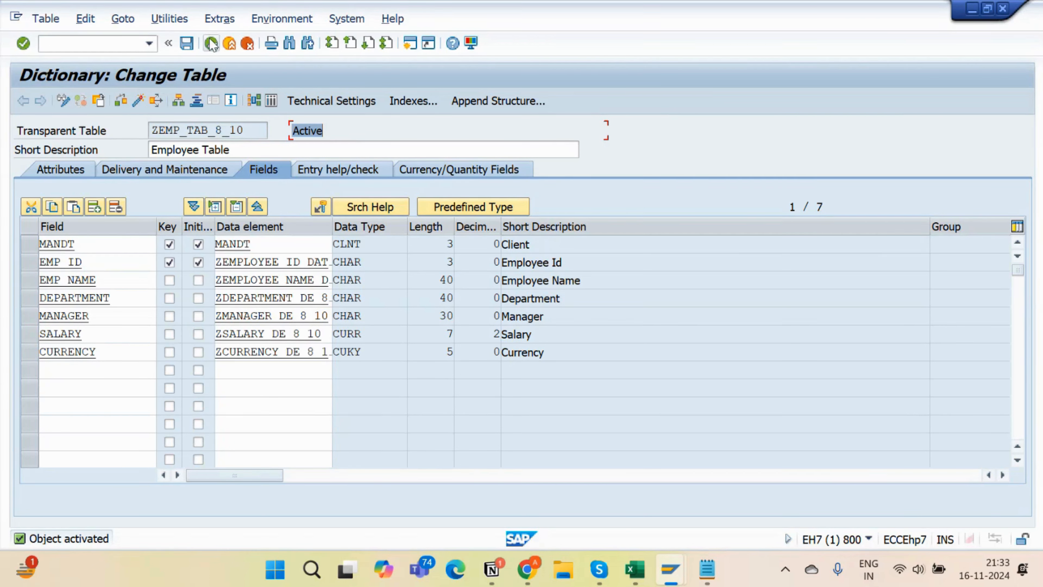
Review the table's delivery class and maintenance settings, and its field list with the EMP_ID row highlighted
click(164, 170)
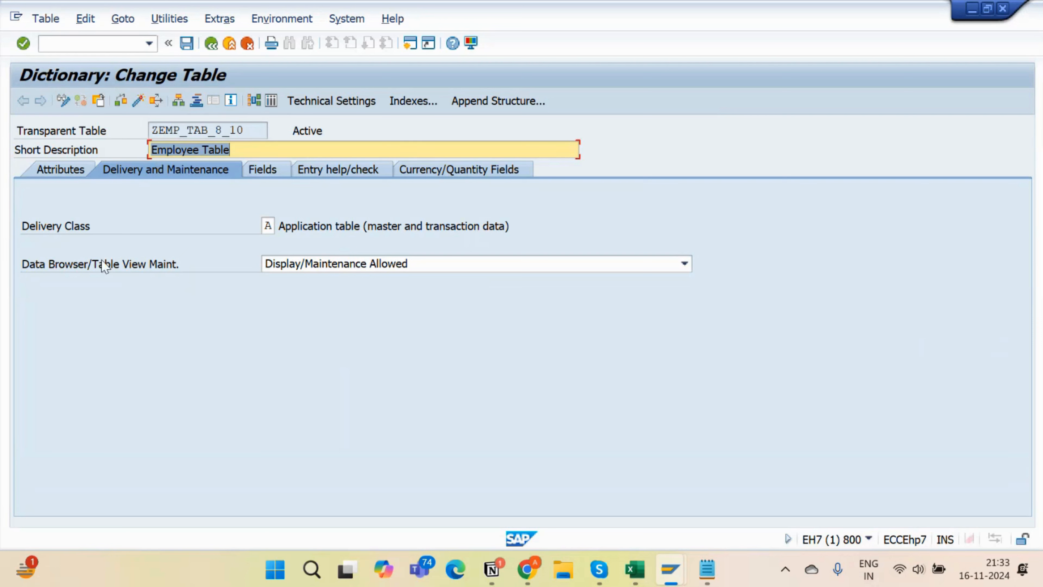
click(261, 170)
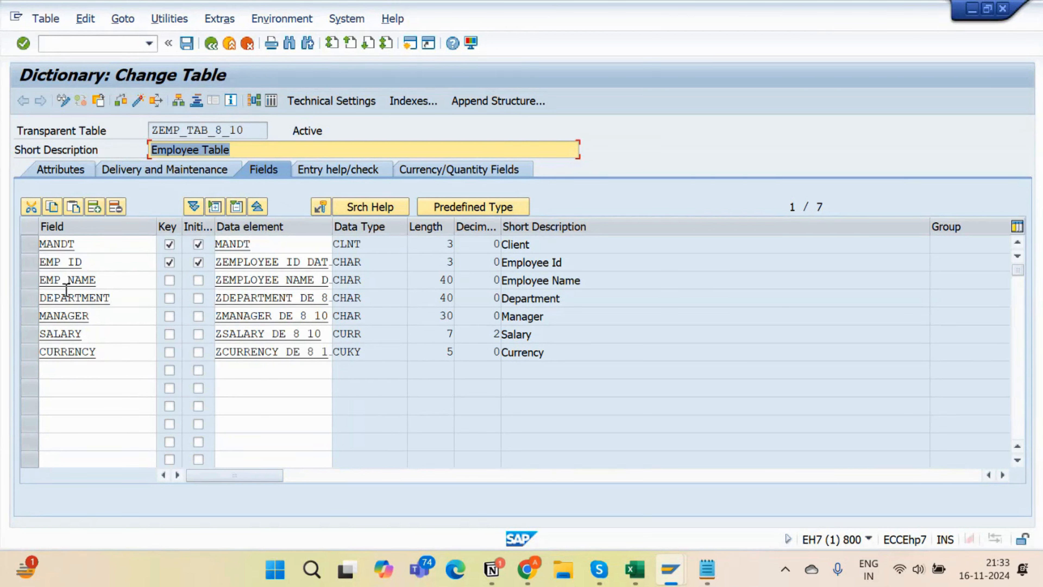
click(25, 263)
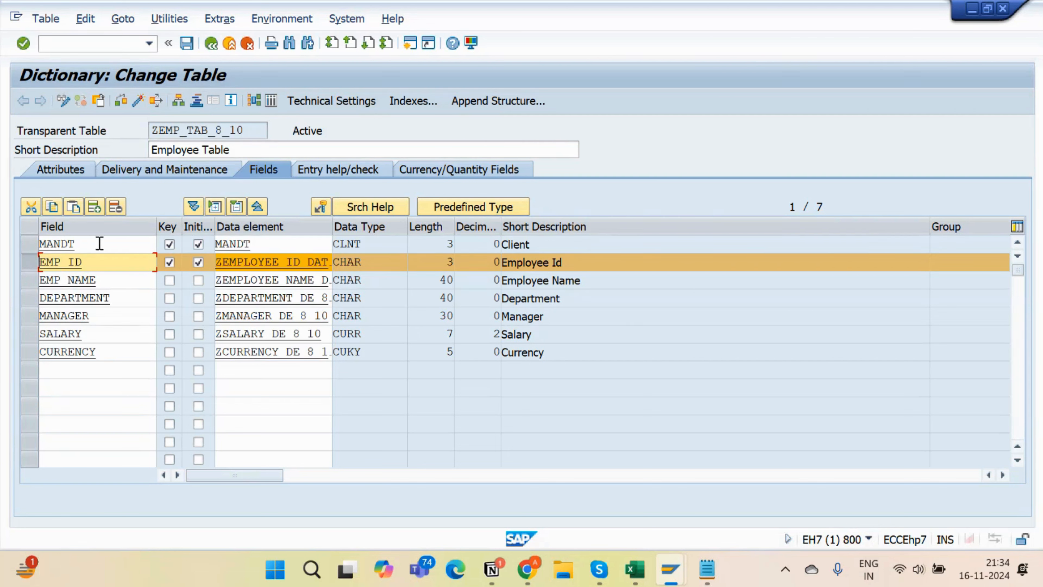
click(169, 334)
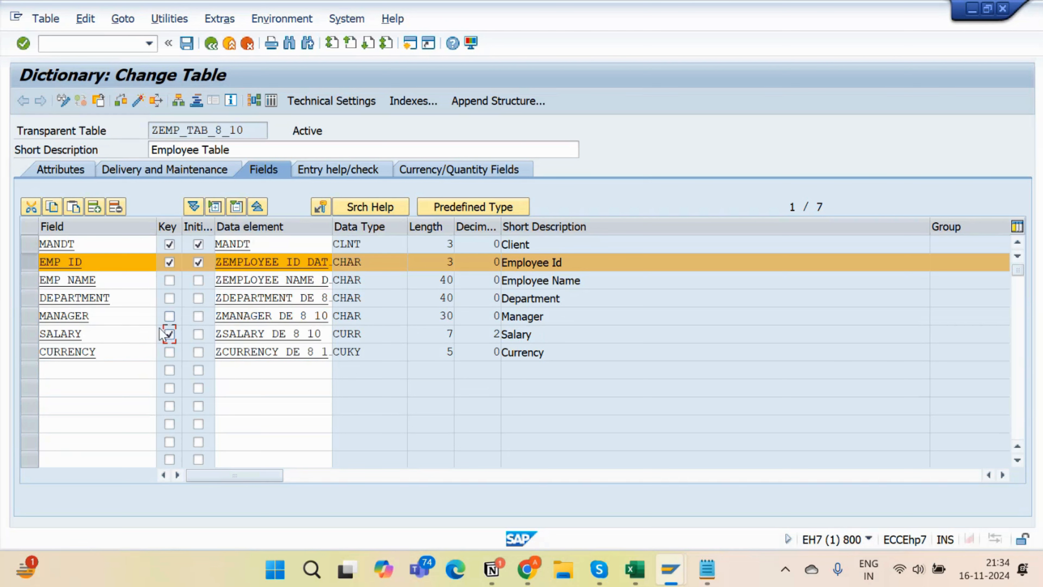
drag(82, 333, 24, 337)
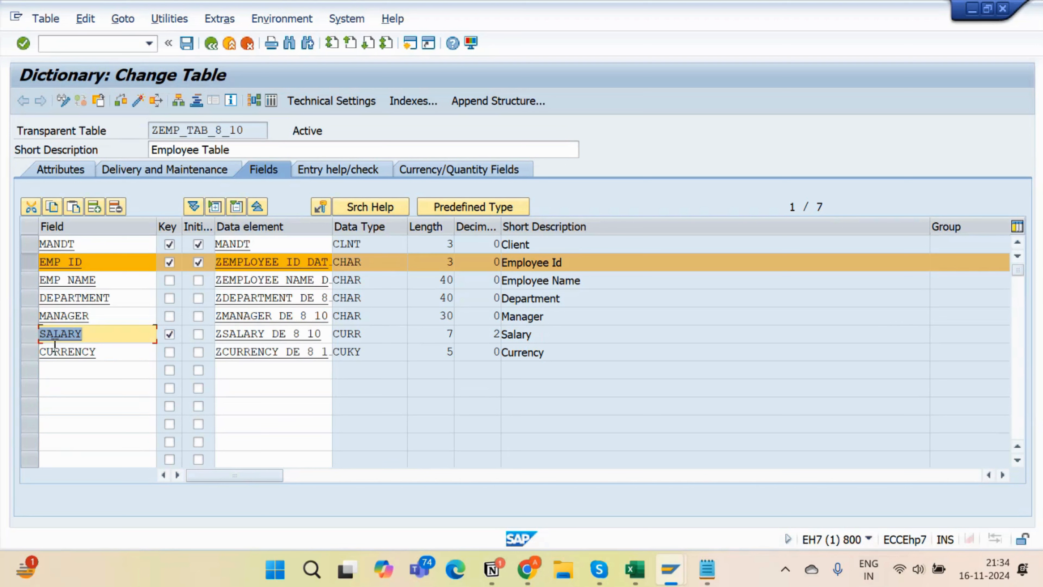
click(108, 285)
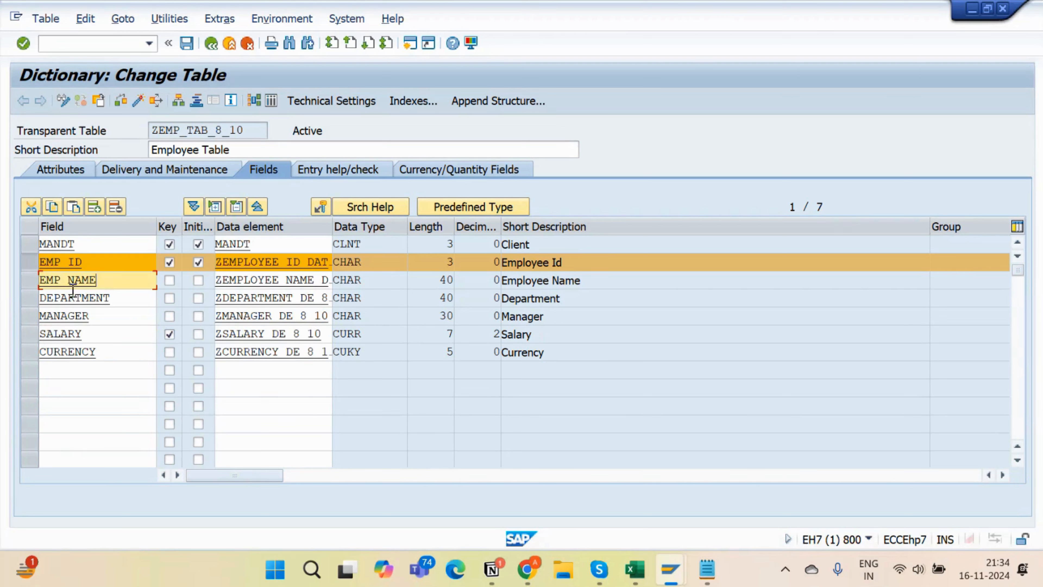
click(169, 335)
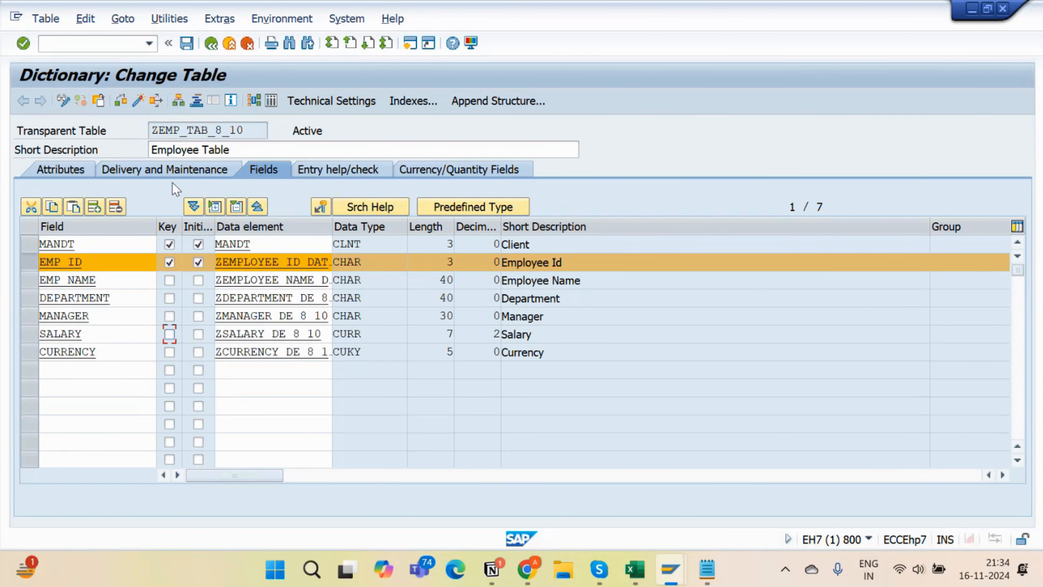
Save the table and review its technical settings and currency reference fields before returning to the field definitions
click(322, 102)
click(241, 353)
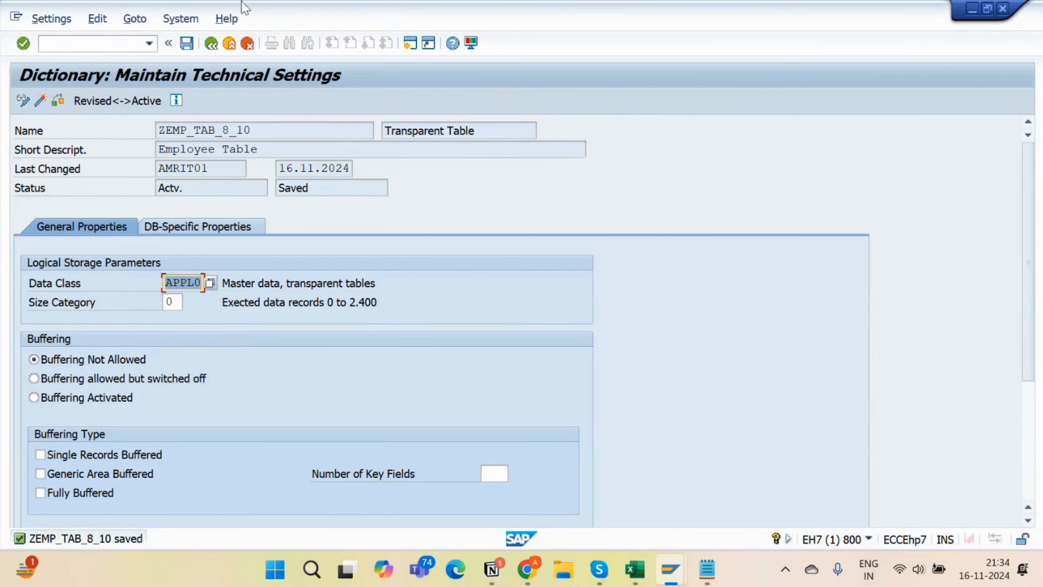
click(211, 42)
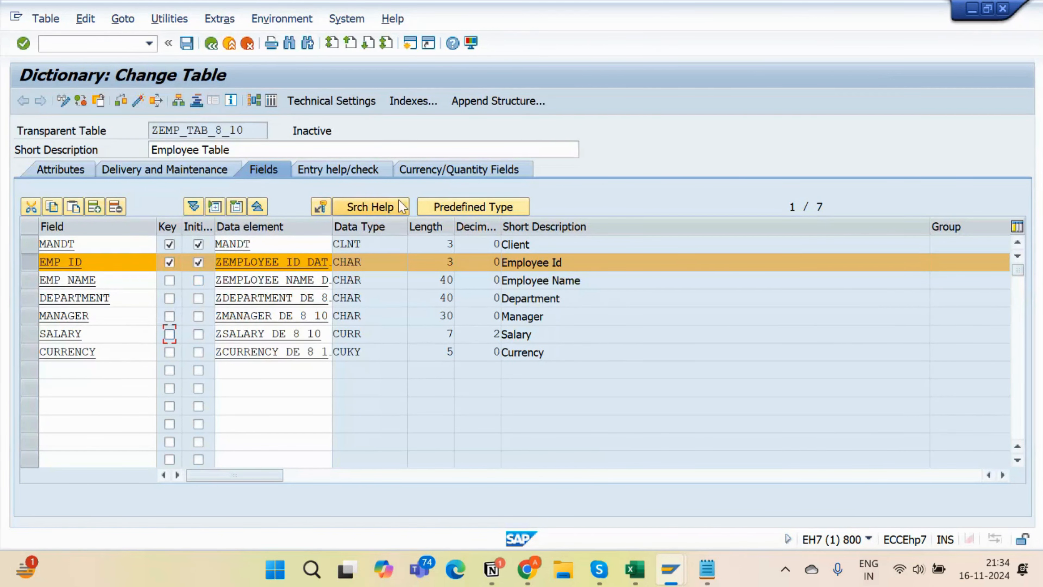
click(435, 170)
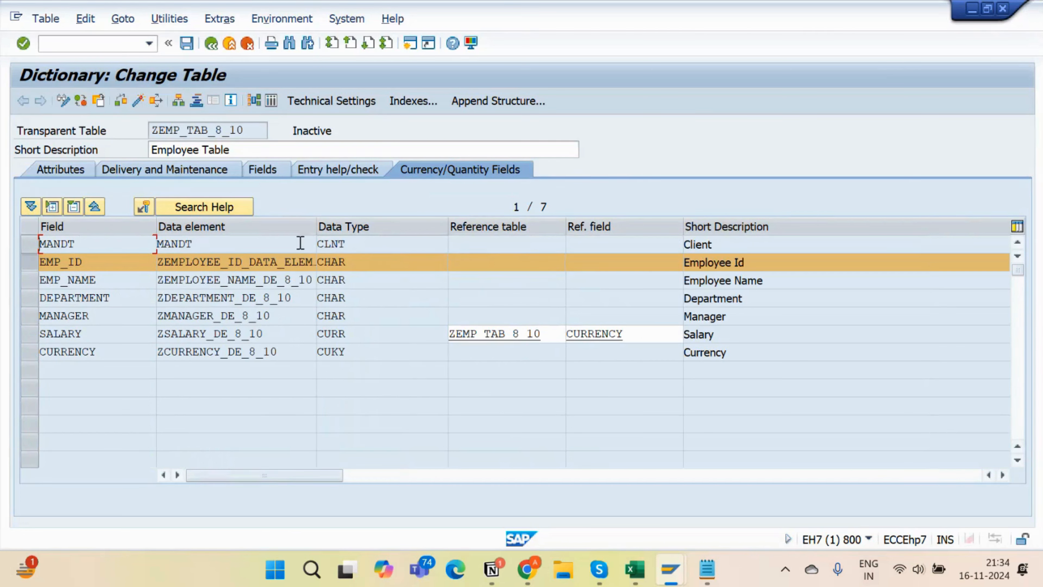
click(263, 169)
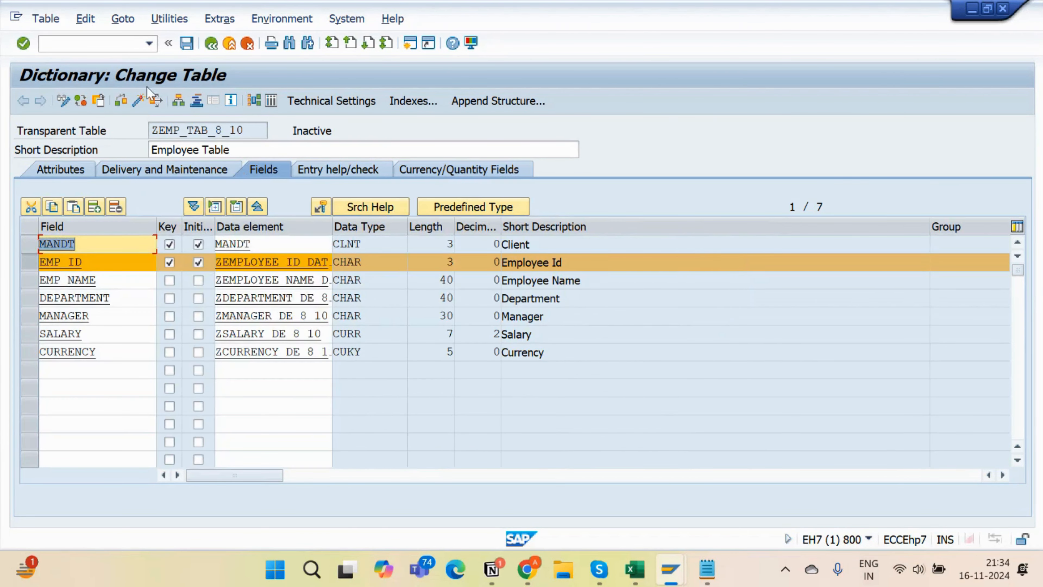
Activate the saved table again, view the new activation log and leave it
click(138, 101)
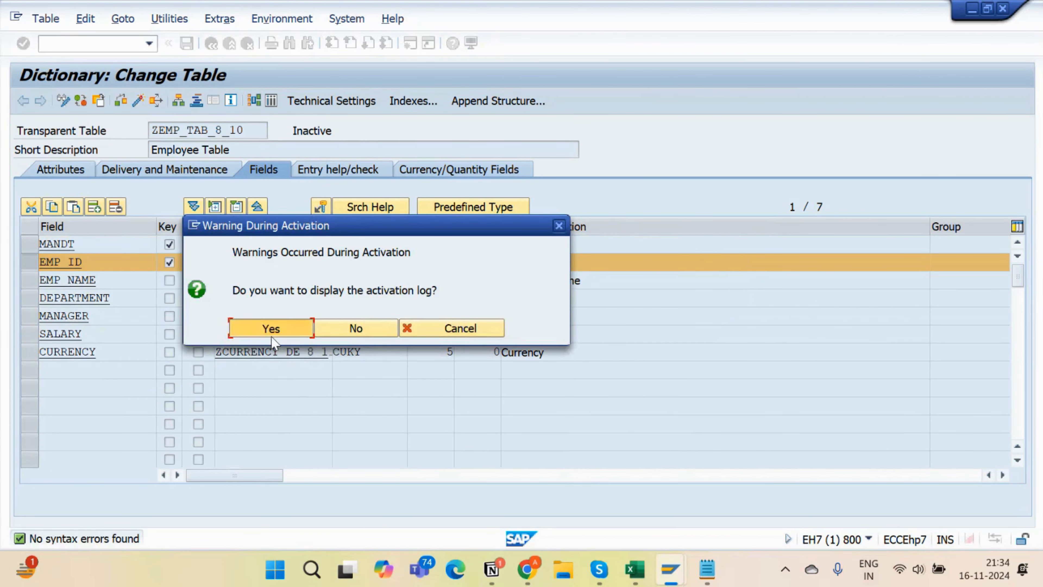
click(272, 333)
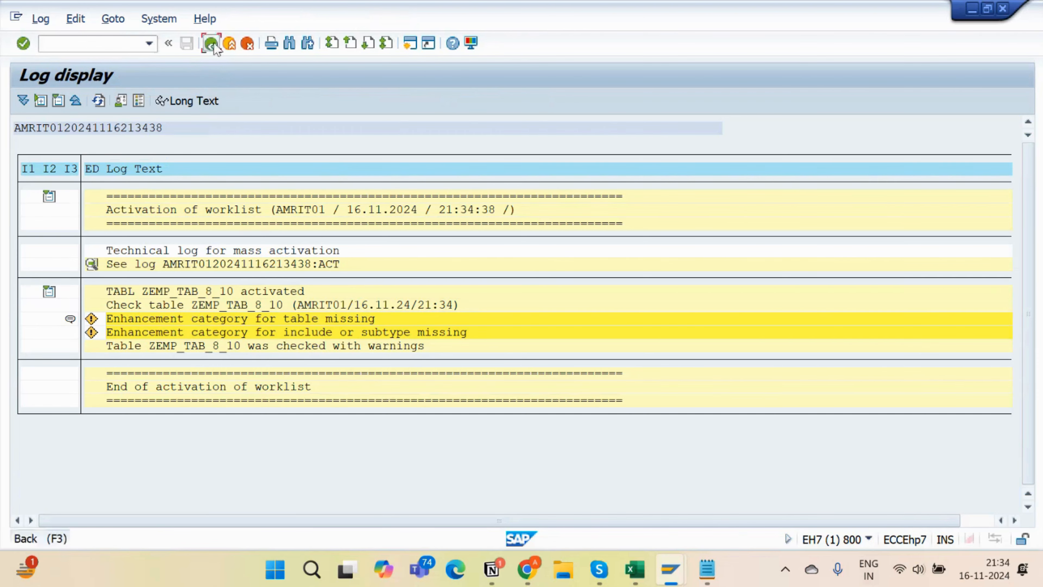
click(212, 43)
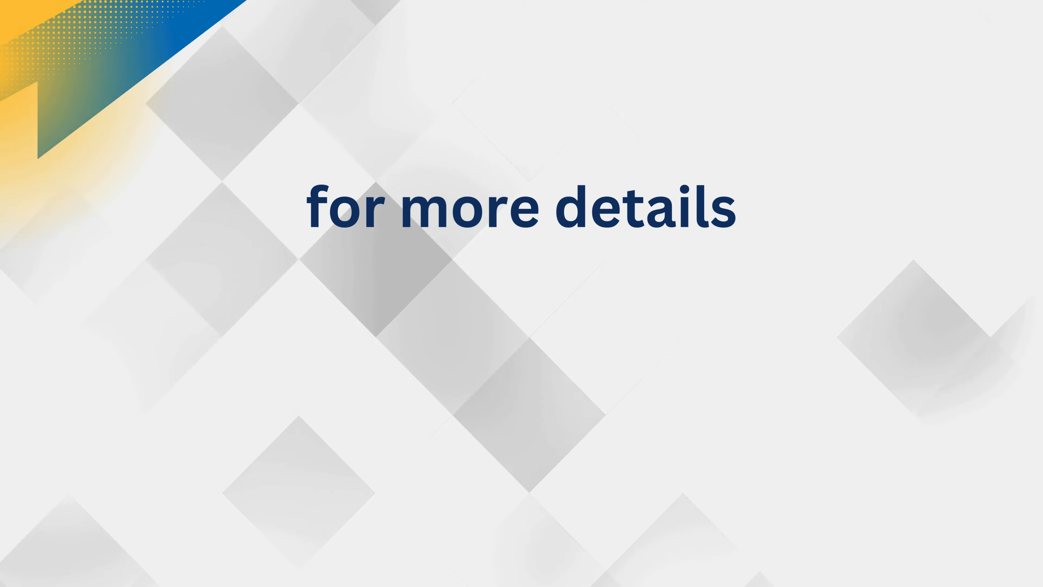